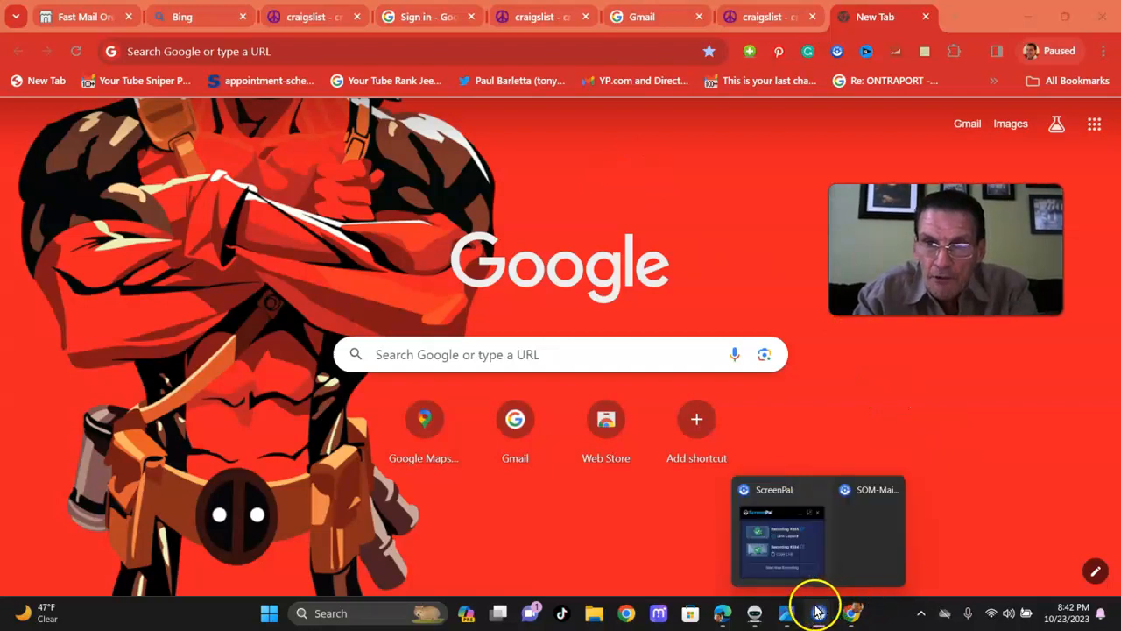
mouse_move(722, 613)
click(733, 543)
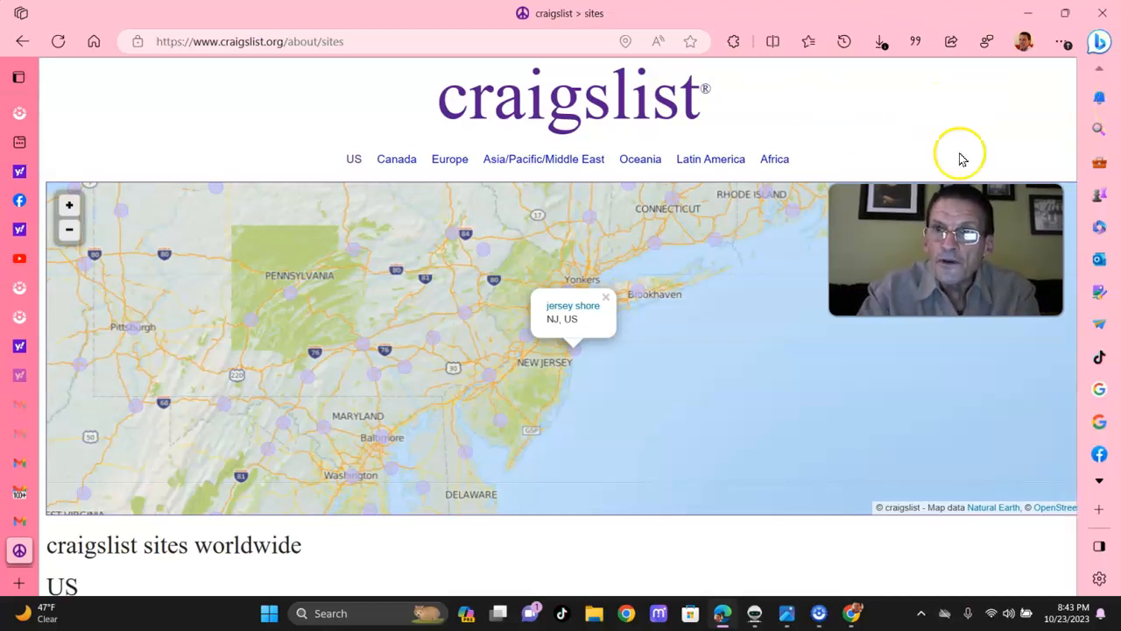
drag(1116, 100, 1117, 410)
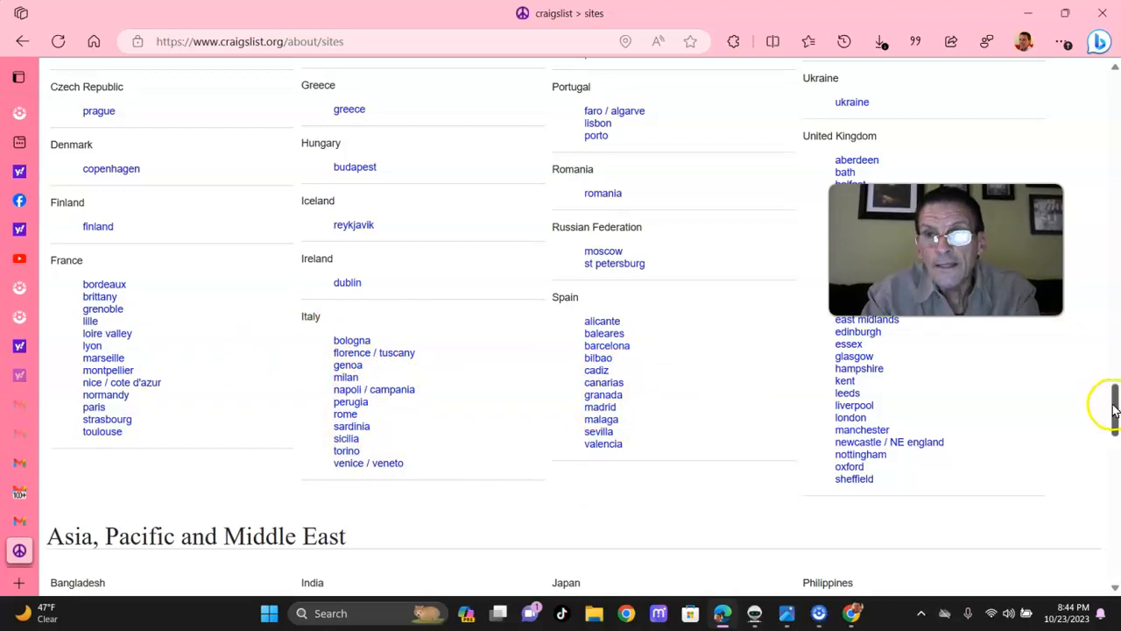
drag(1114, 409, 1117, 549)
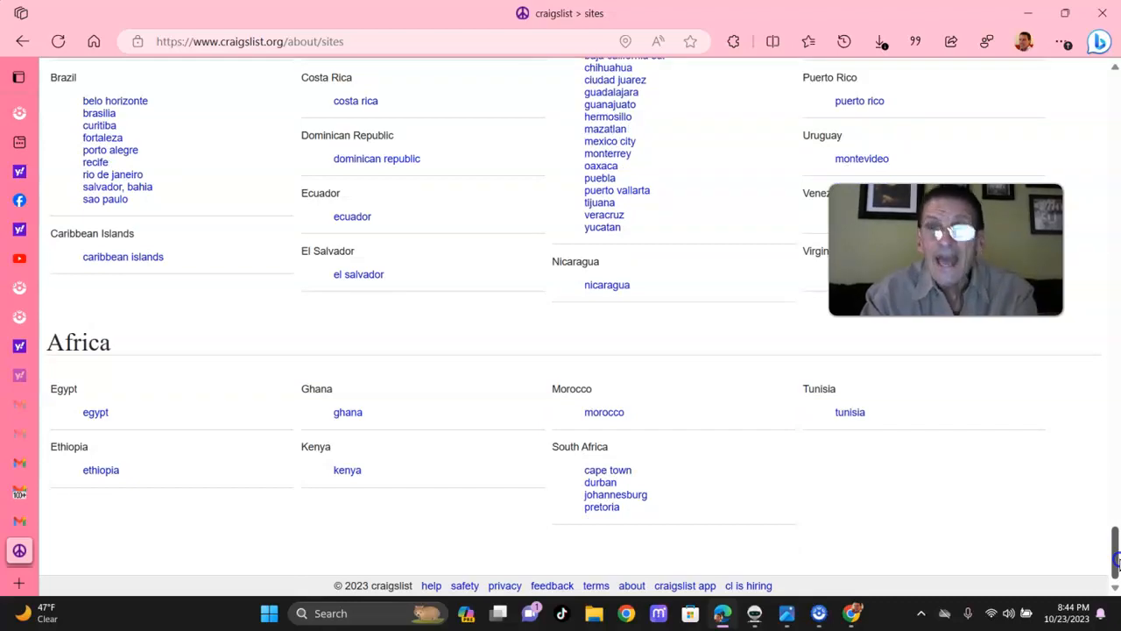
drag(1117, 549, 1116, 85)
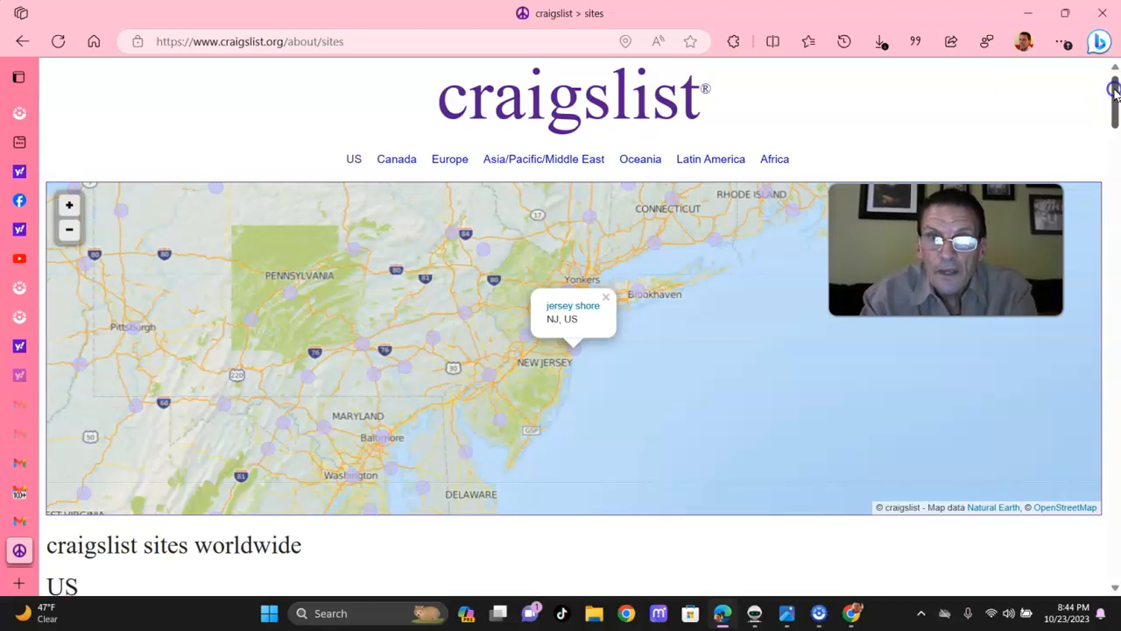
mouse_move(1114, 89)
mouse_down()
mouse_move(1114, 139)
mouse_move(1111, 94)
mouse_up()
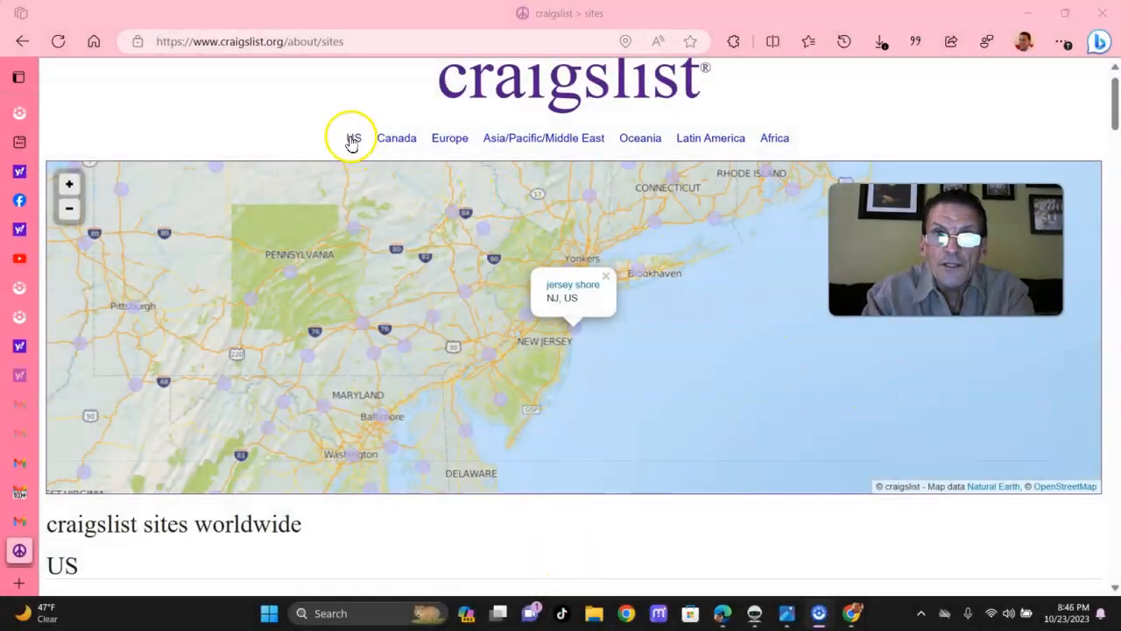
- Go to the US sites list and open the north jersey craigslist site
click(353, 137)
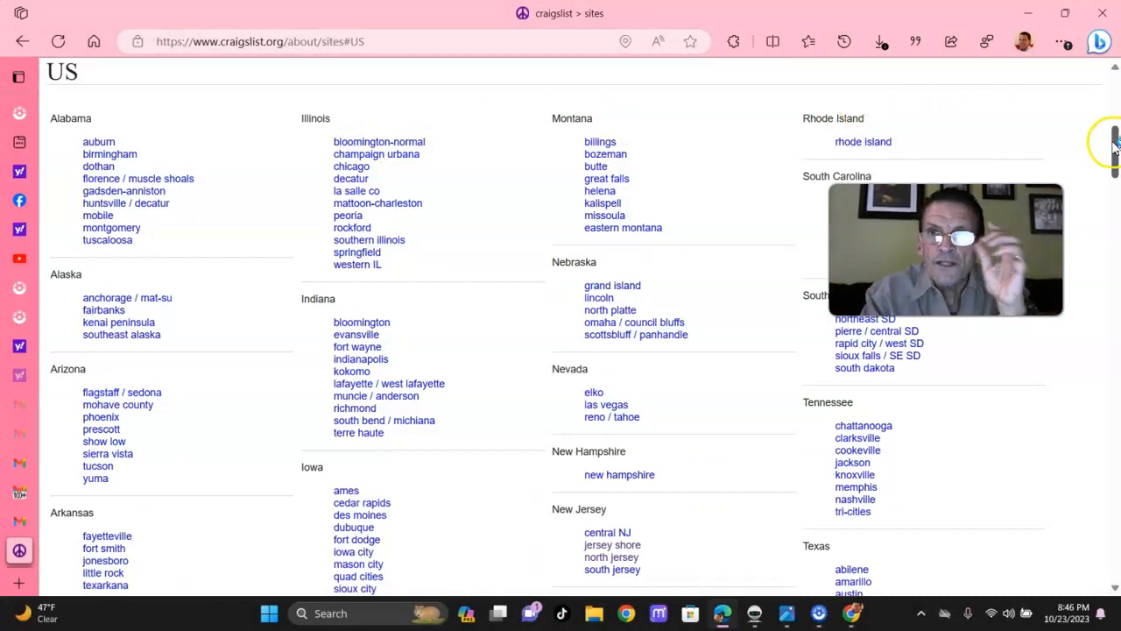
mouse_move(1115, 149)
mouse_down()
mouse_move(1104, 97)
mouse_move(1106, 220)
mouse_up()
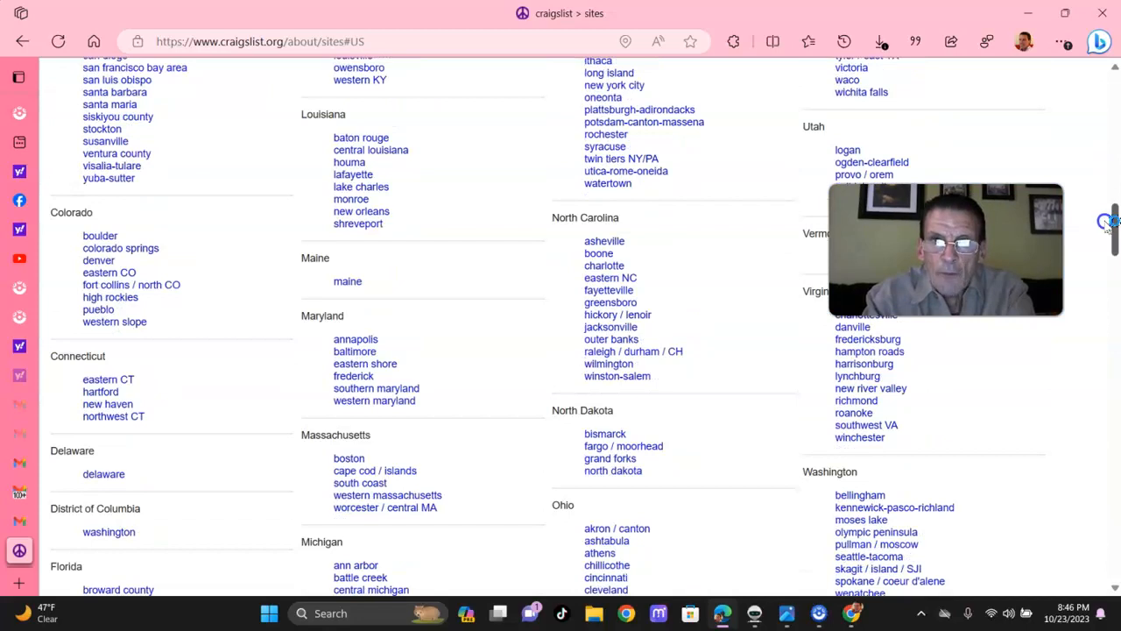
mouse_move(1107, 223)
mouse_down()
mouse_move(1107, 251)
mouse_move(1107, 183)
mouse_up()
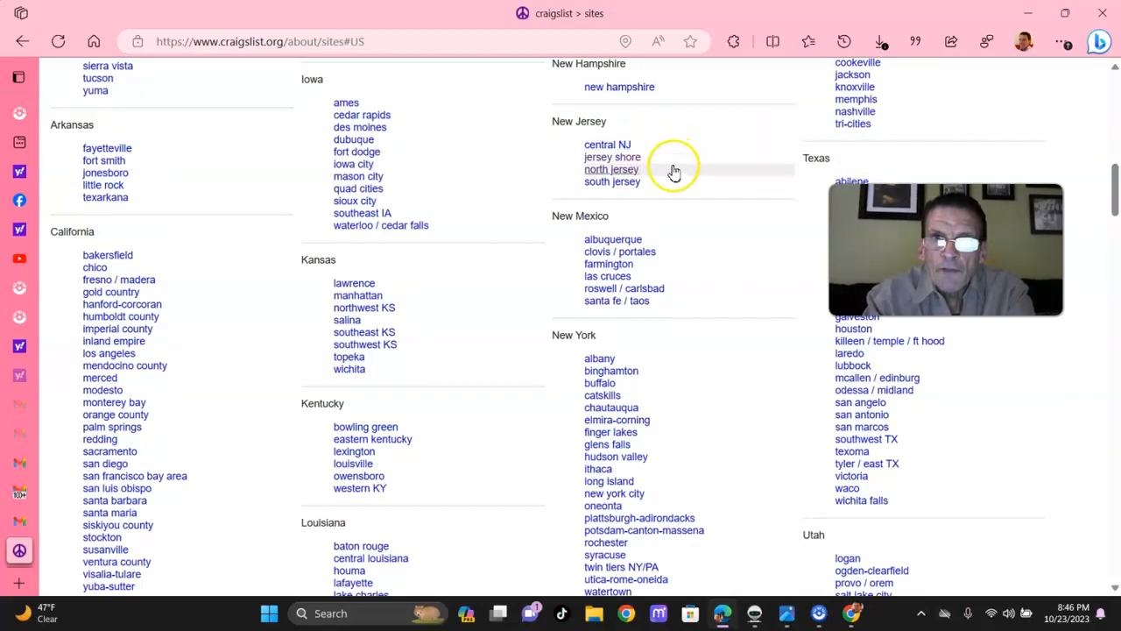
click(624, 168)
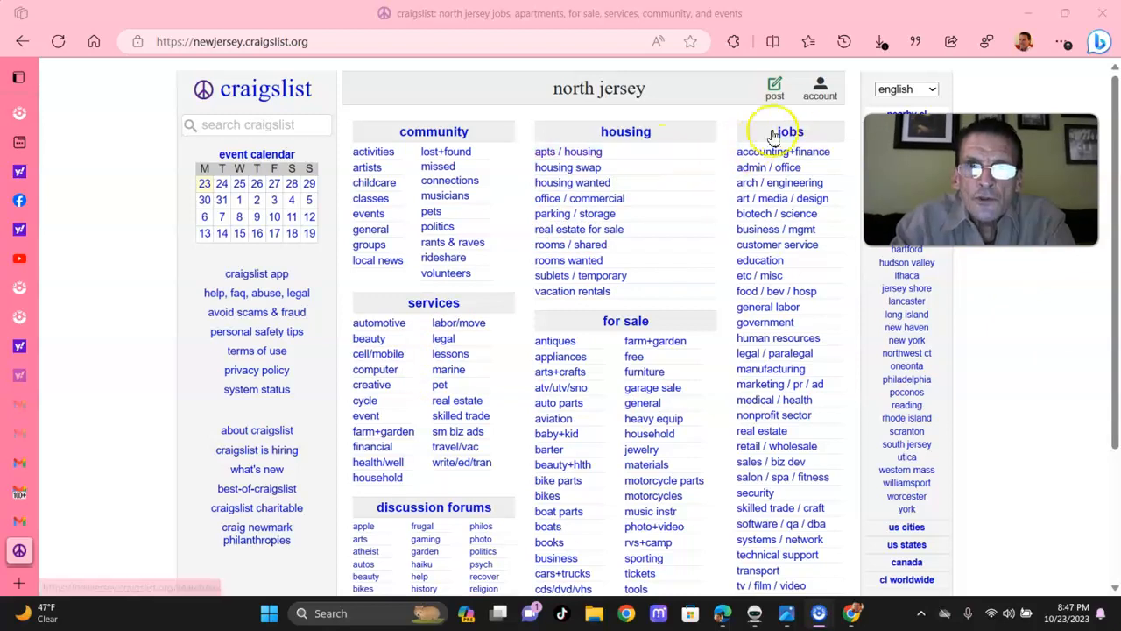
- View the account's postings list, return home, then reopen the postings list
click(817, 96)
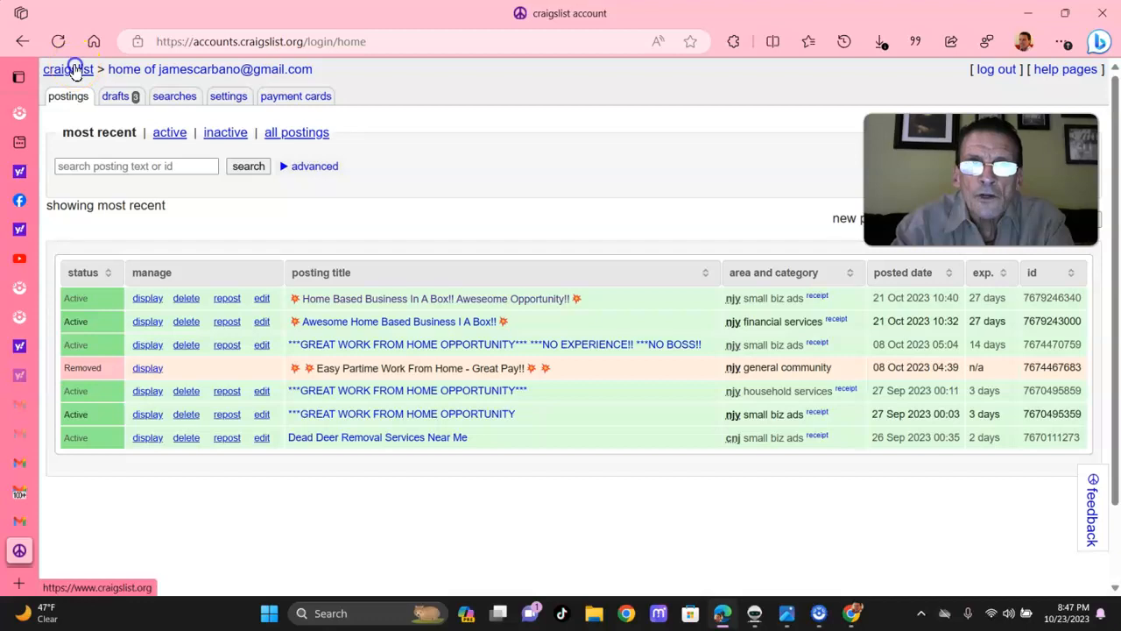
click(72, 69)
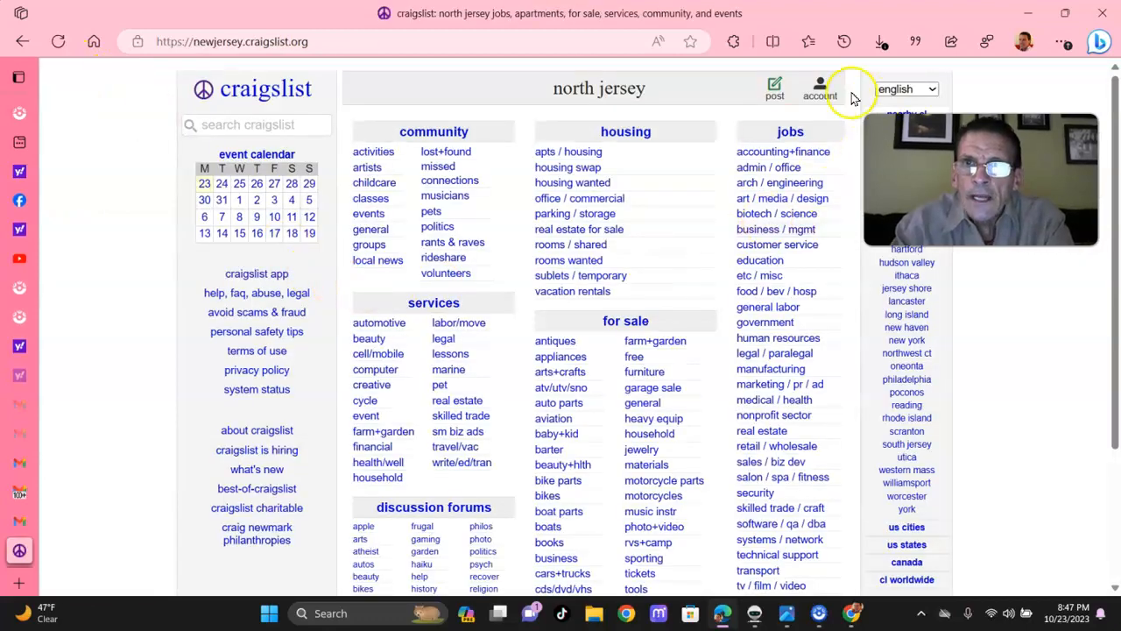
click(831, 94)
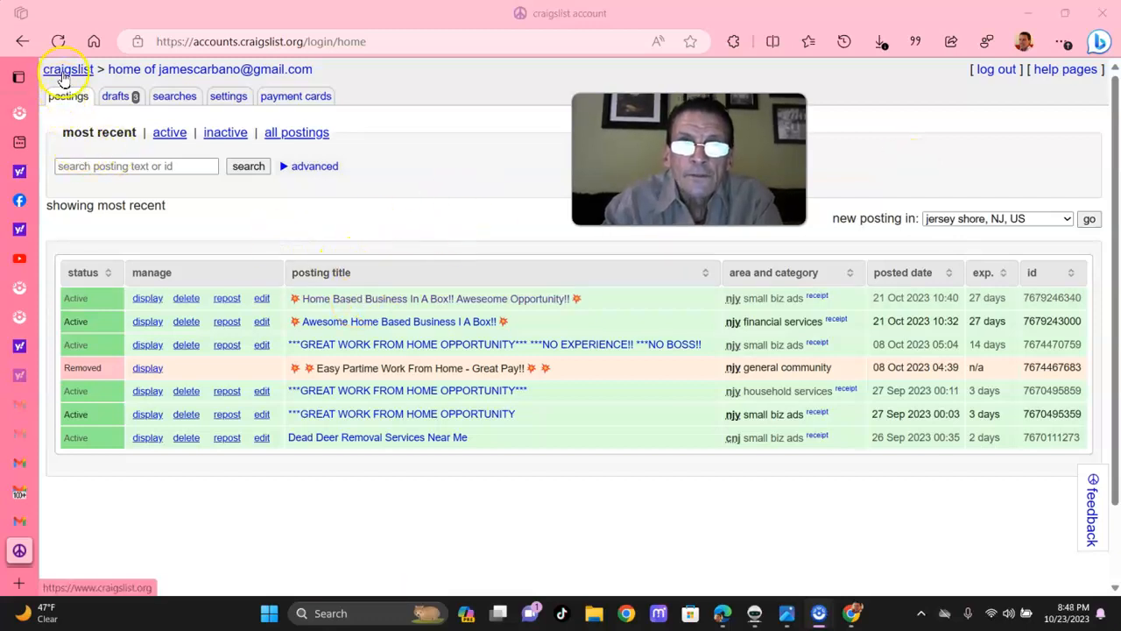
- Return to the north jersey home page and head into the small biz ads listing
click(63, 70)
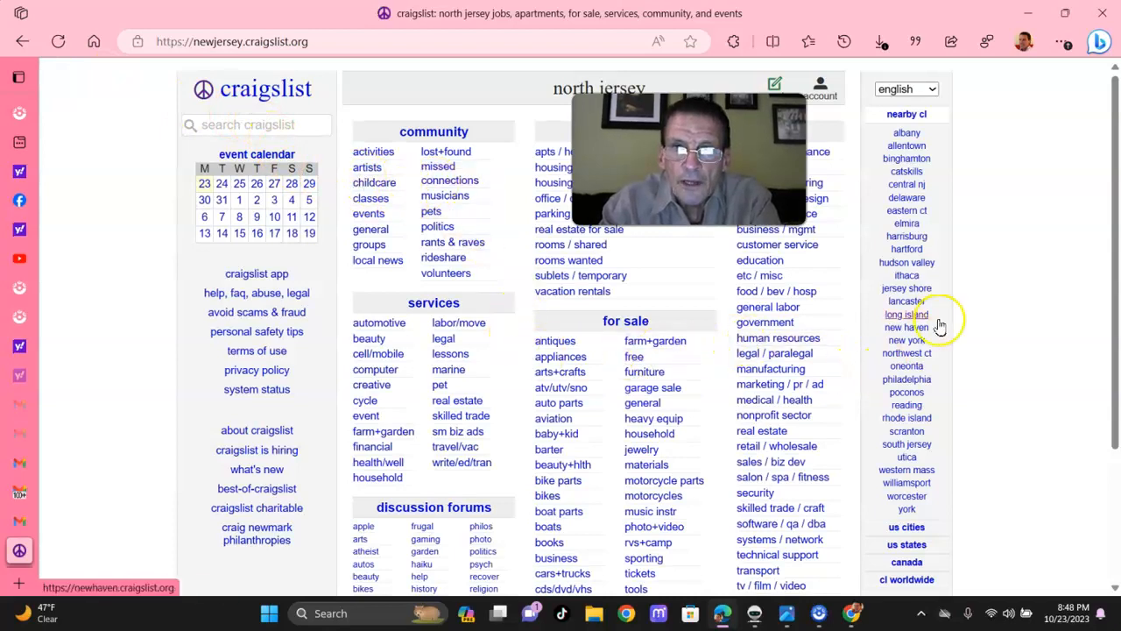
drag(648, 219, 1001, 228)
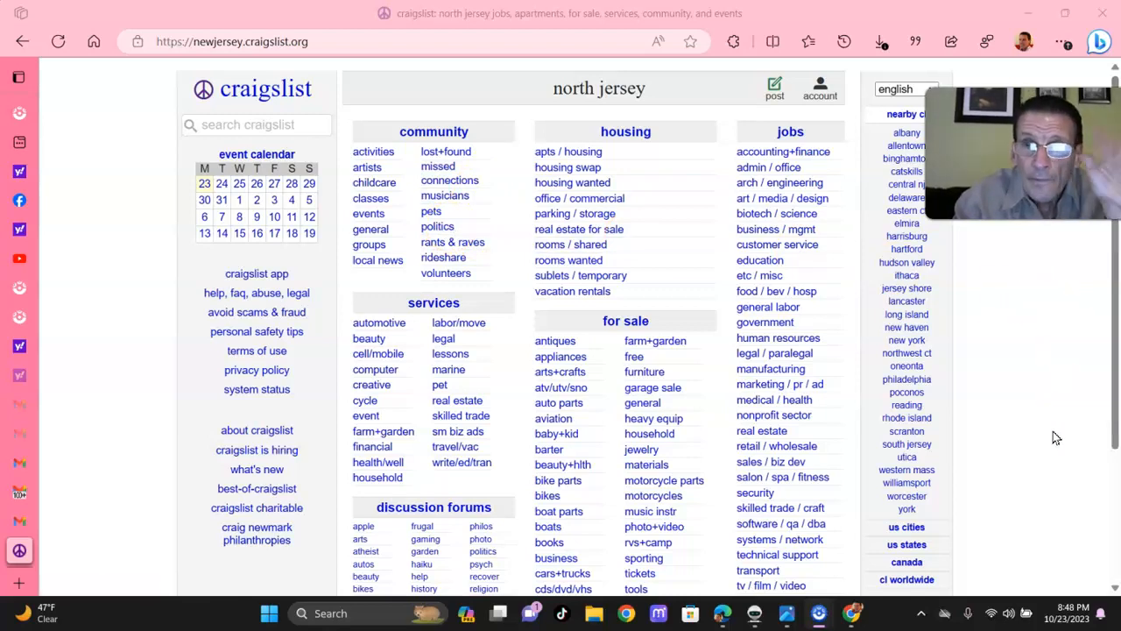
click(1051, 423)
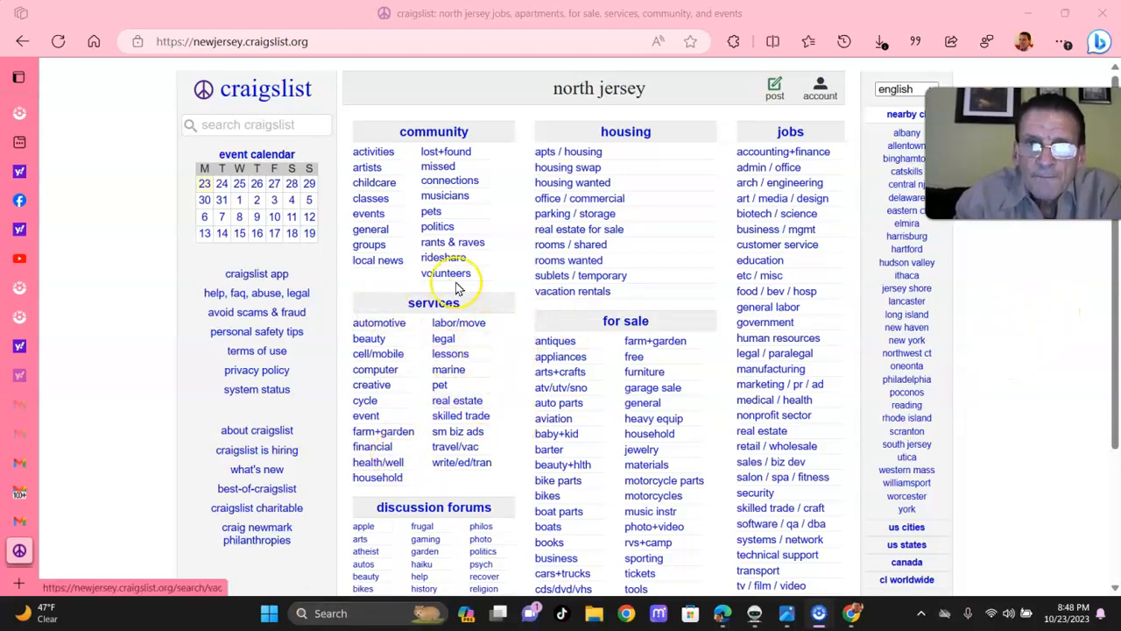
- Open the north jersey small biz ads listings, 119 results newest first
click(451, 432)
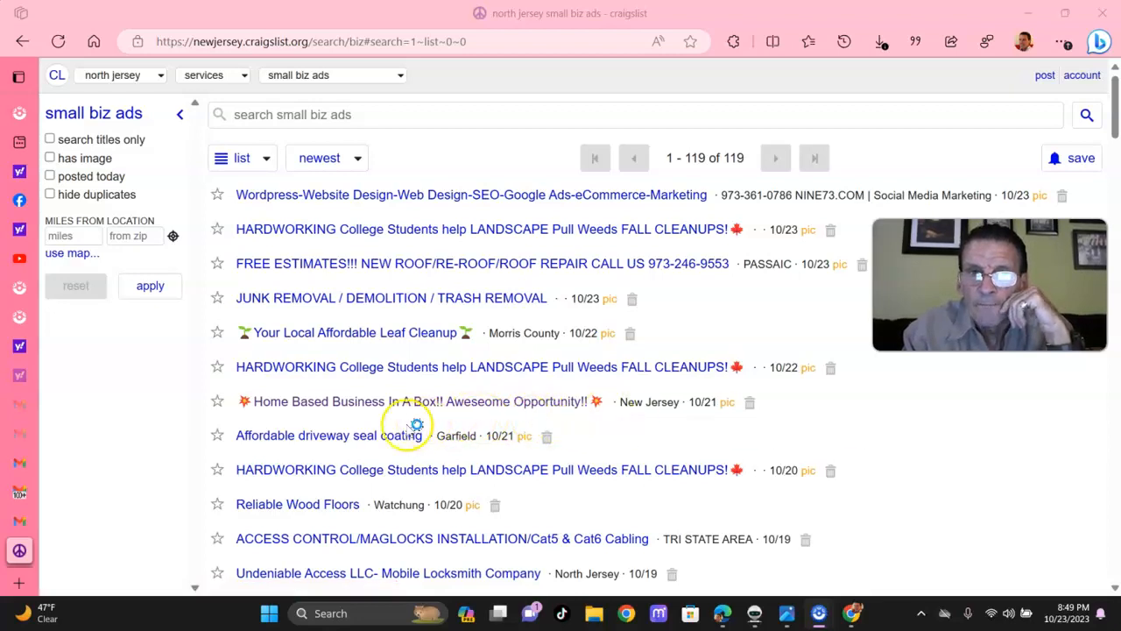
- Open the 'Home Based Business In A Box' ad to view its flyer, map and text
click(359, 403)
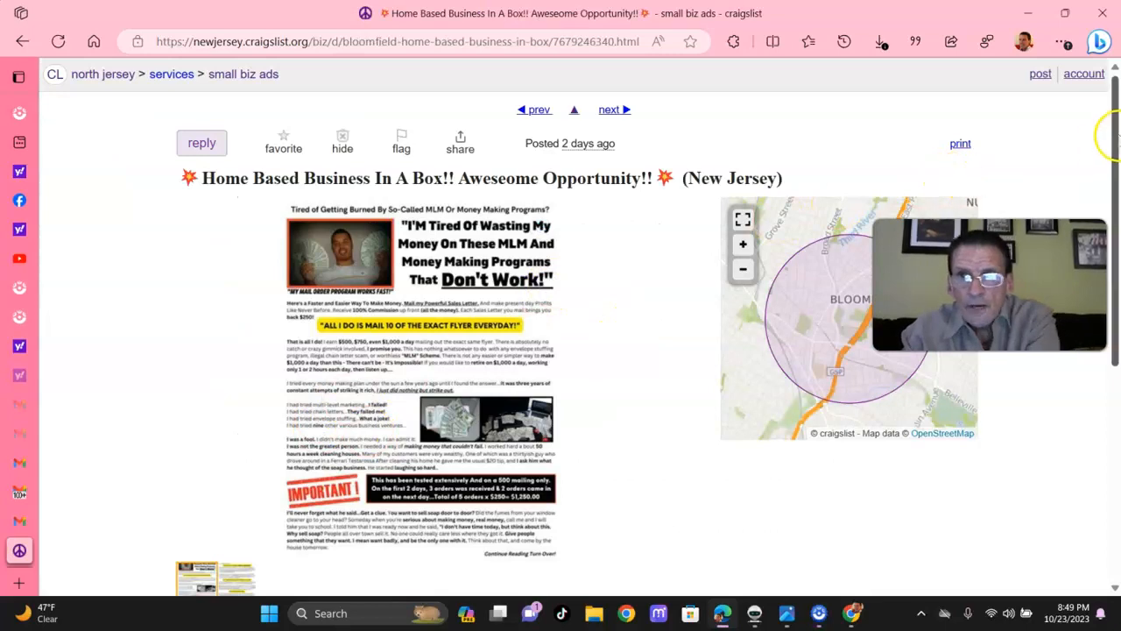
mouse_move(1116, 127)
mouse_down()
mouse_move(1115, 309)
mouse_move(1115, 285)
mouse_up()
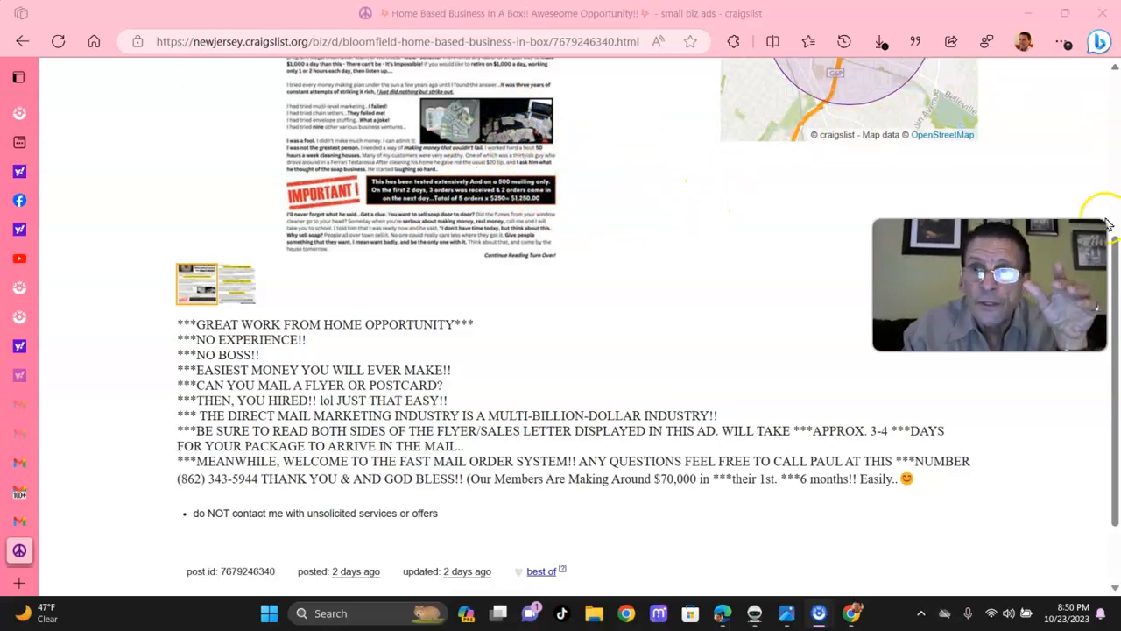
drag(1115, 277, 1094, 126)
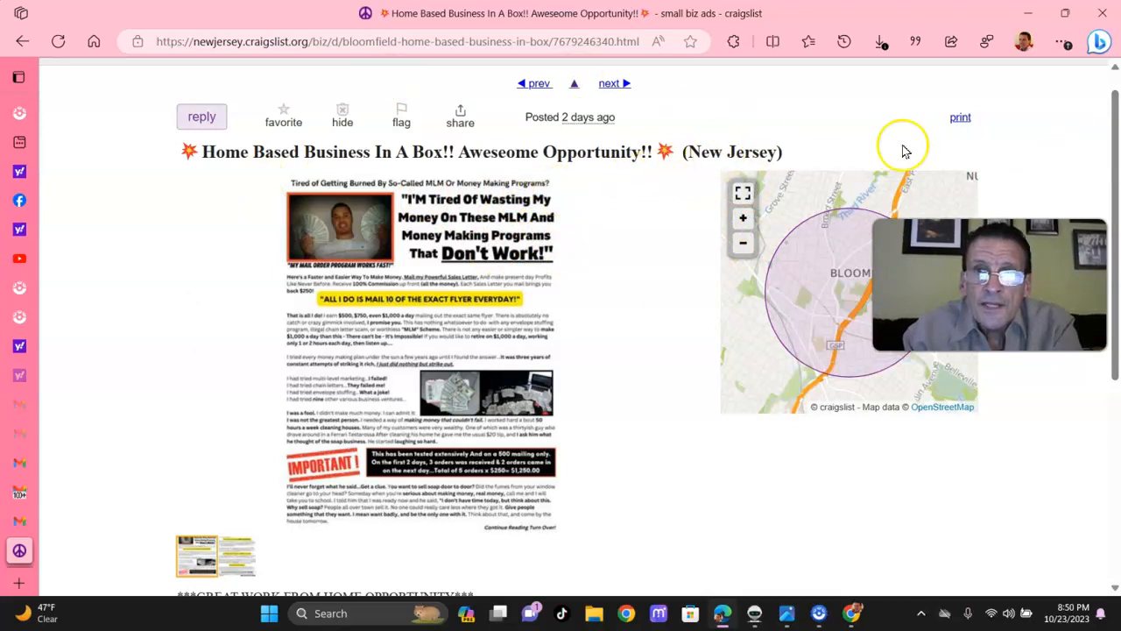
mouse_move(1114, 131)
mouse_down()
mouse_move(1114, 117)
mouse_move(1114, 130)
mouse_up()
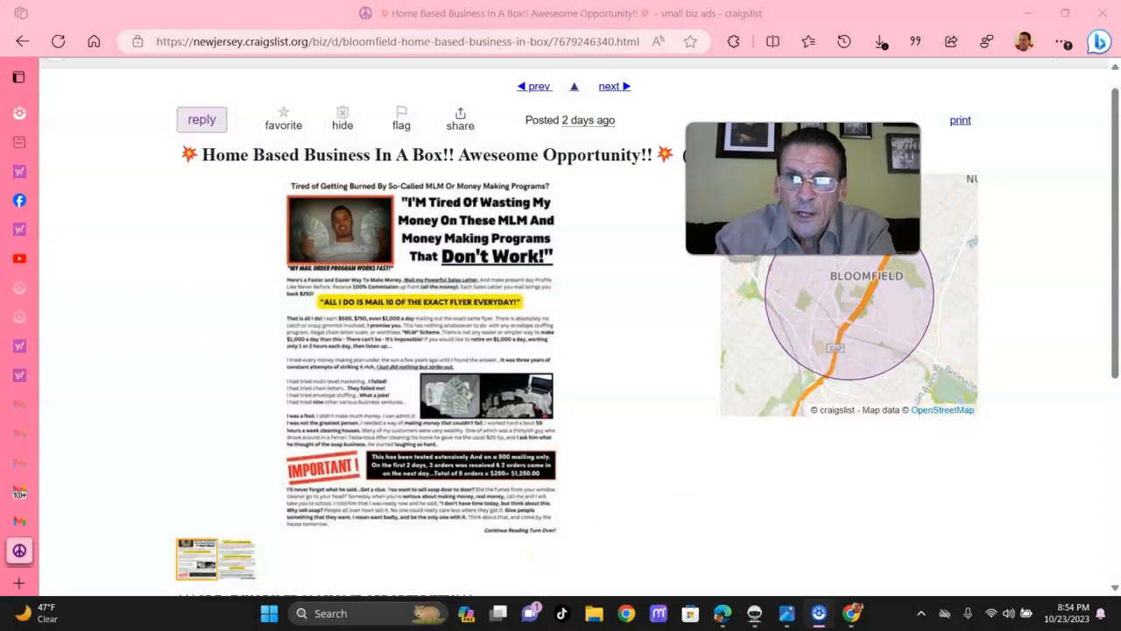
- Select the ad's full description from its end up to GREAT WORK and copy it
drag(833, 120, 962, 455)
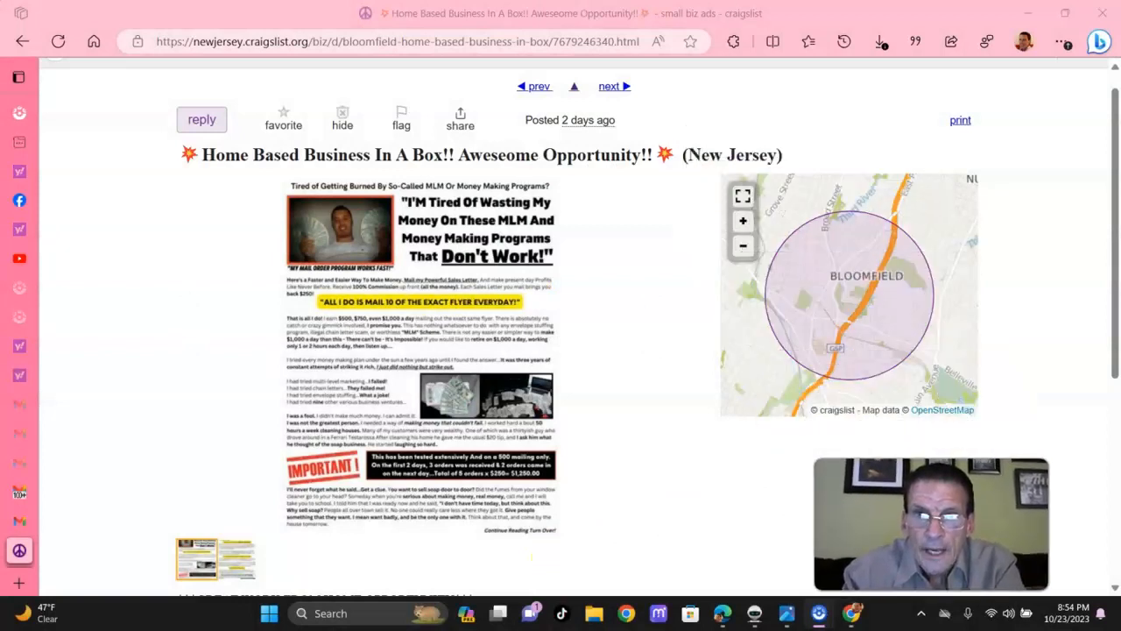
drag(1115, 188, 1115, 381)
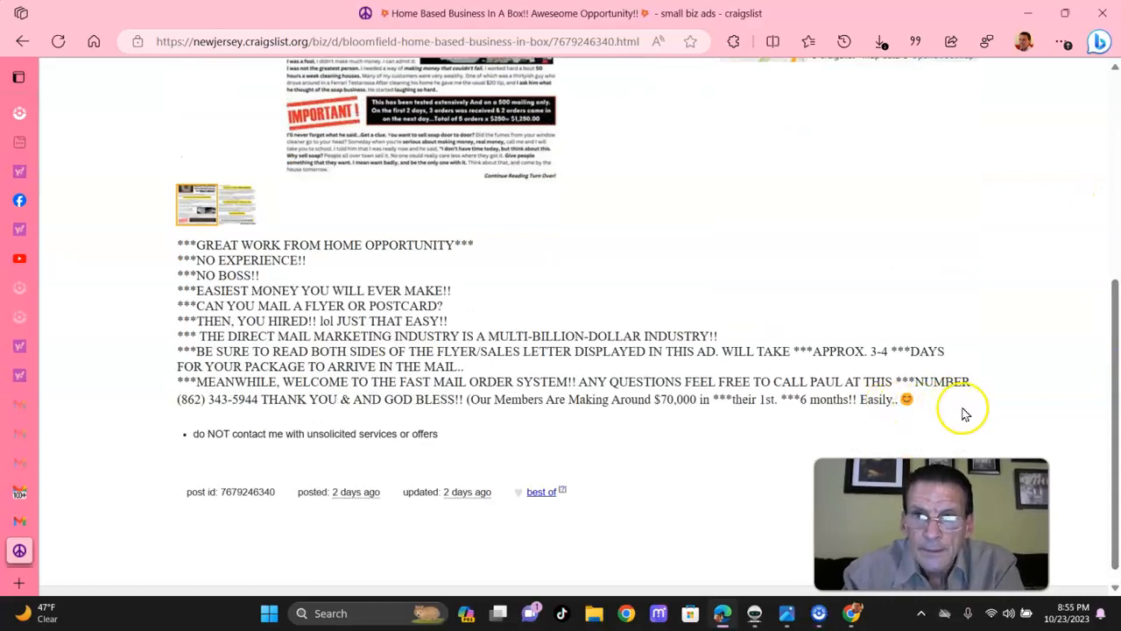
drag(928, 399, 161, 275)
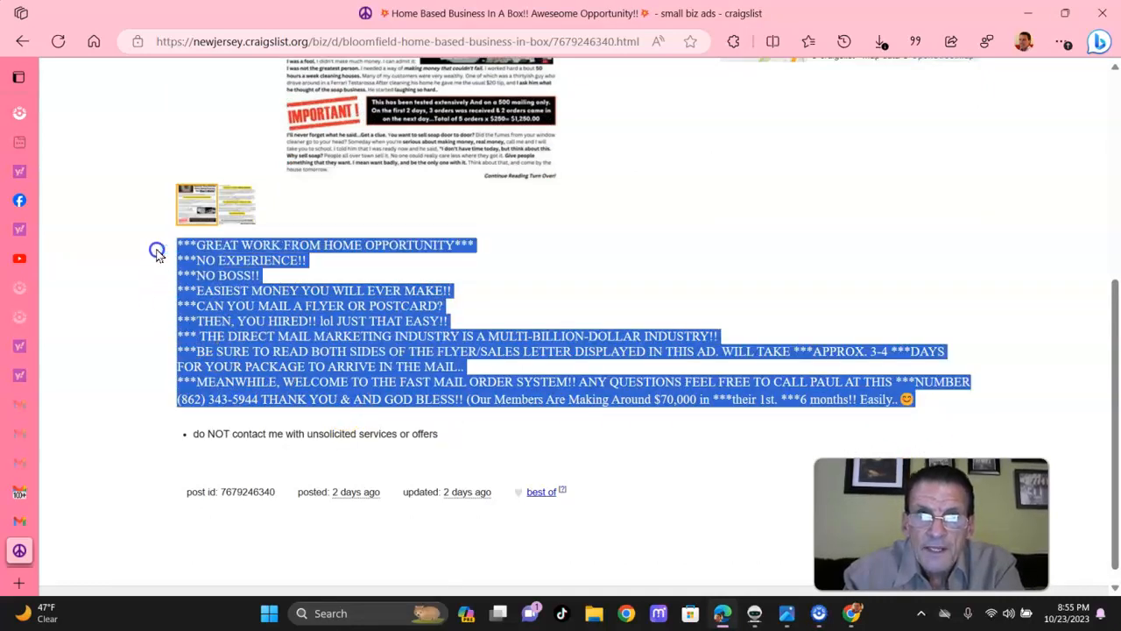
drag(160, 275, 155, 246)
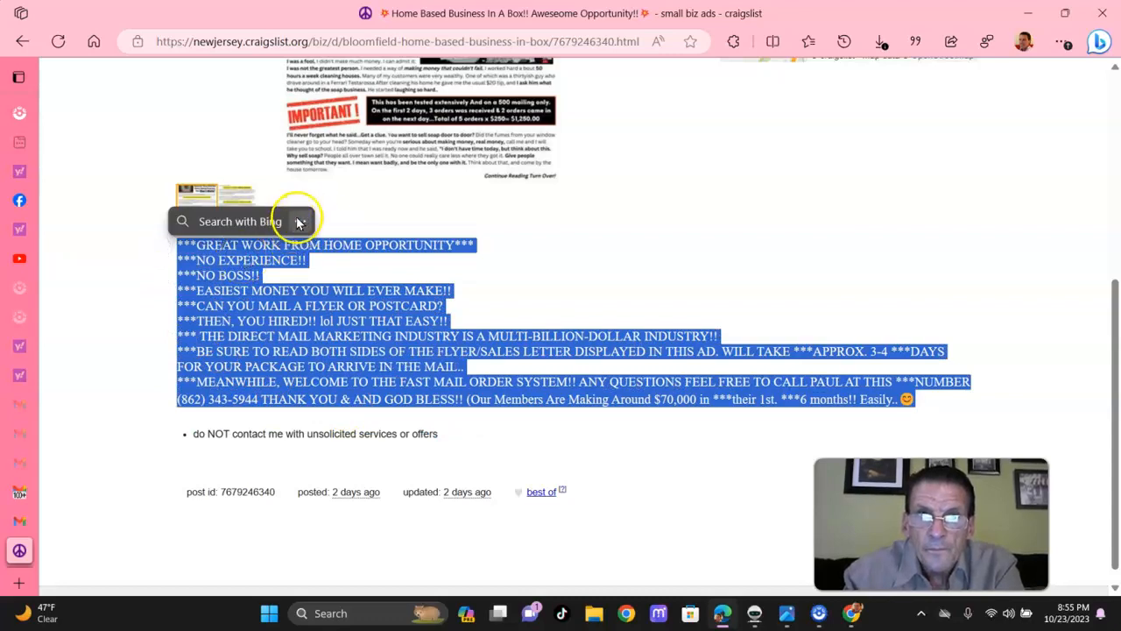
click(296, 221)
click(214, 246)
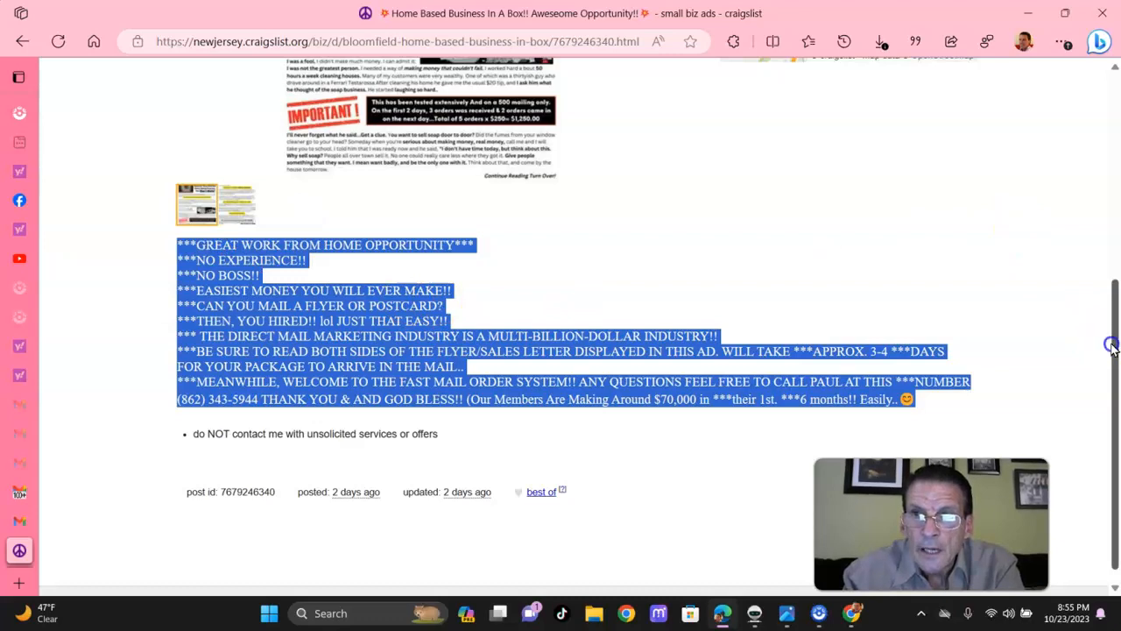
drag(1111, 346, 1111, 144)
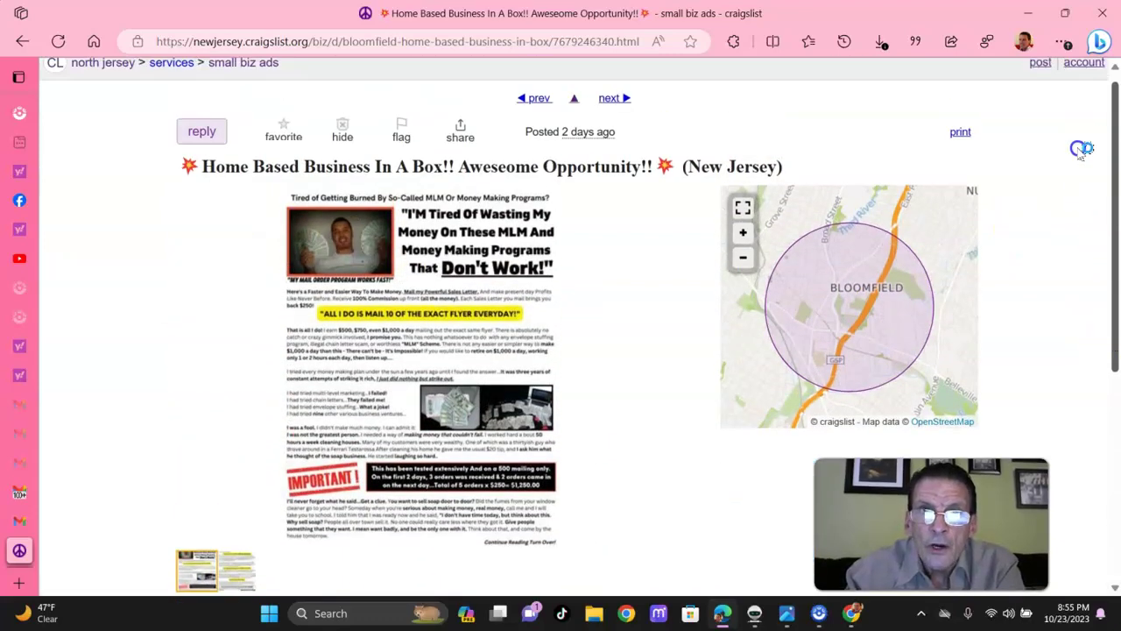
- Return to the north jersey home page via the breadcrumb link
click(83, 62)
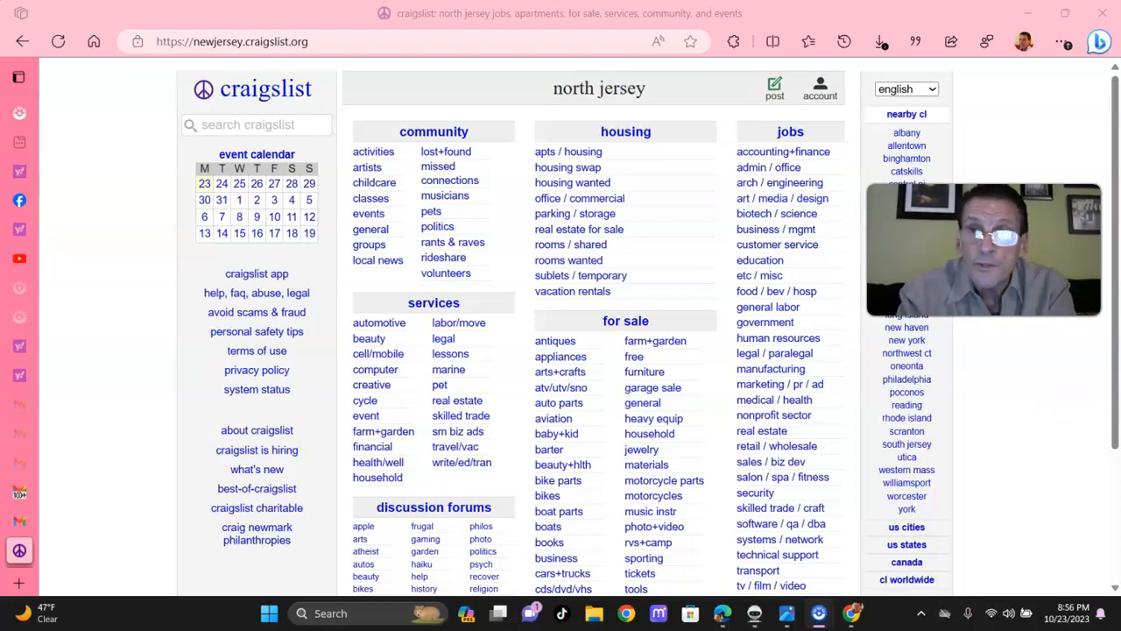
- From the small biz ads list, start creating a new north jersey posting
click(1117, 122)
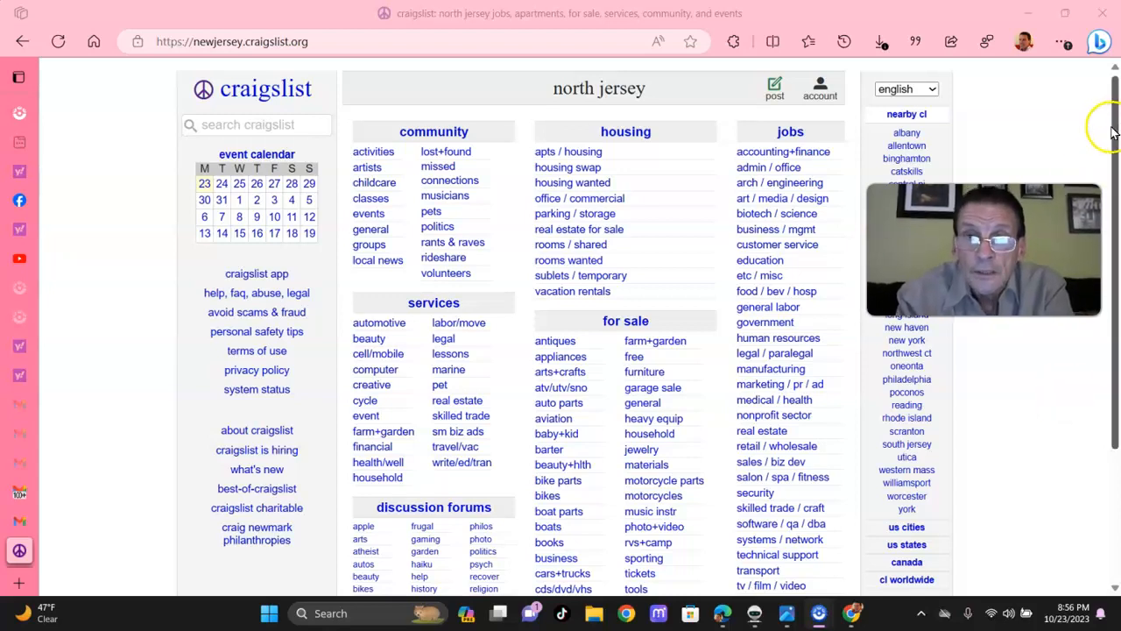
click(1112, 129)
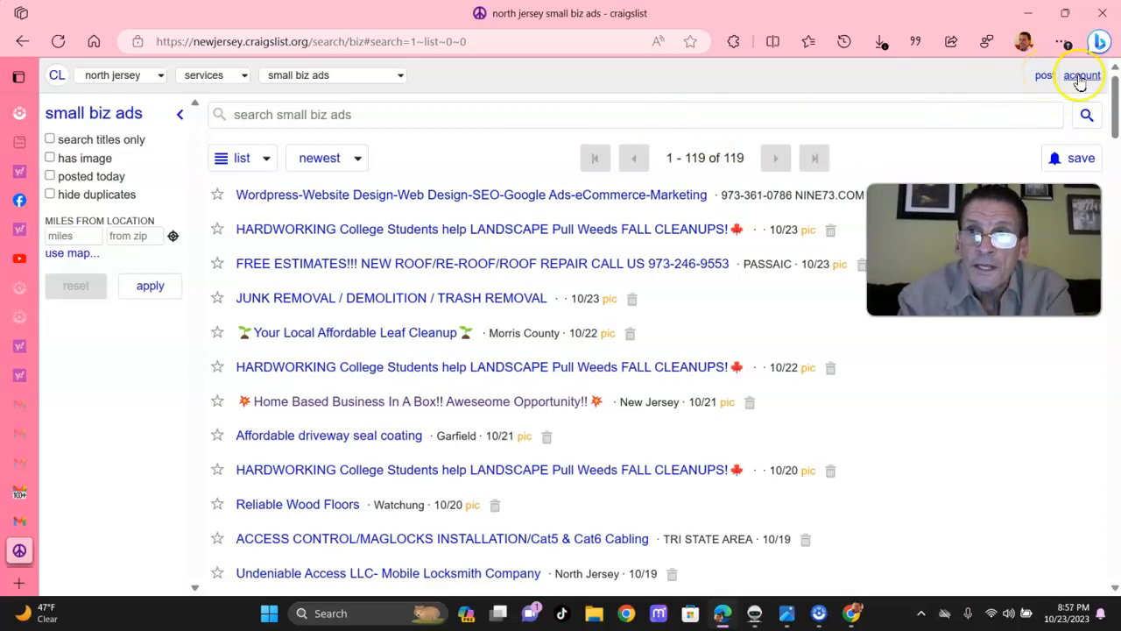
click(1042, 75)
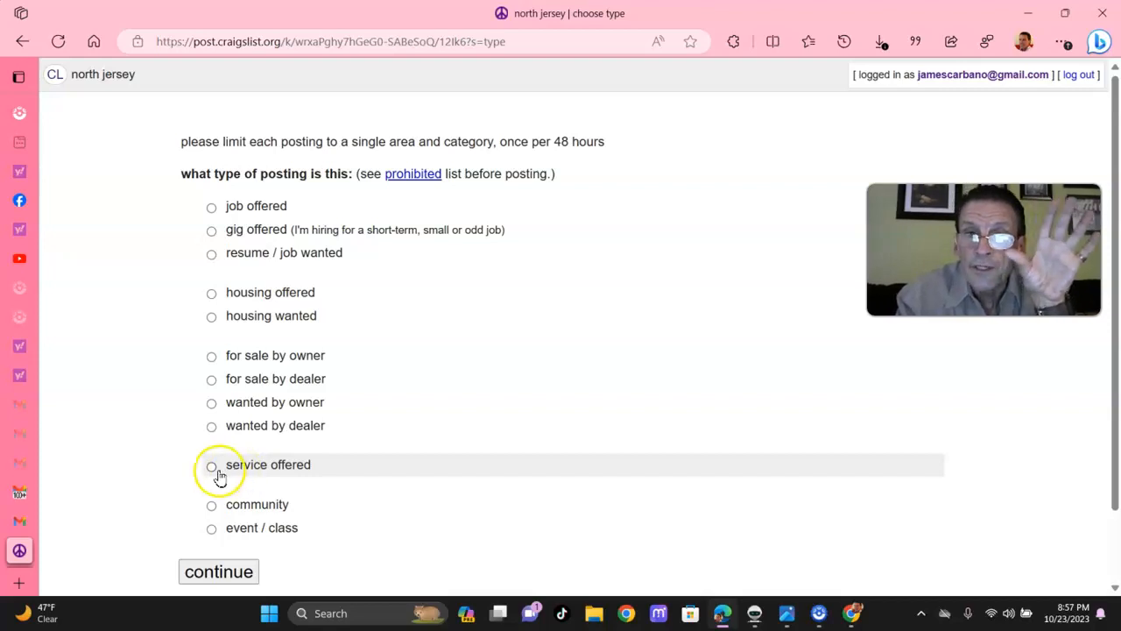
- Mark the new posting as a service offered
click(214, 468)
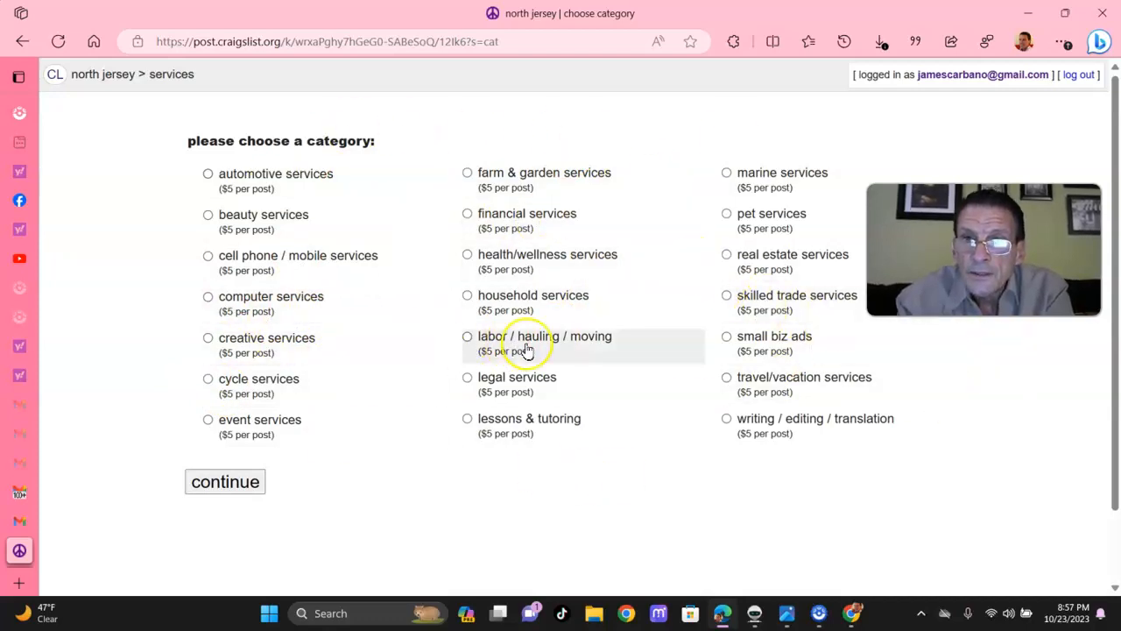
- Choose the small biz ads category and paste the copied ad text into the description
click(727, 338)
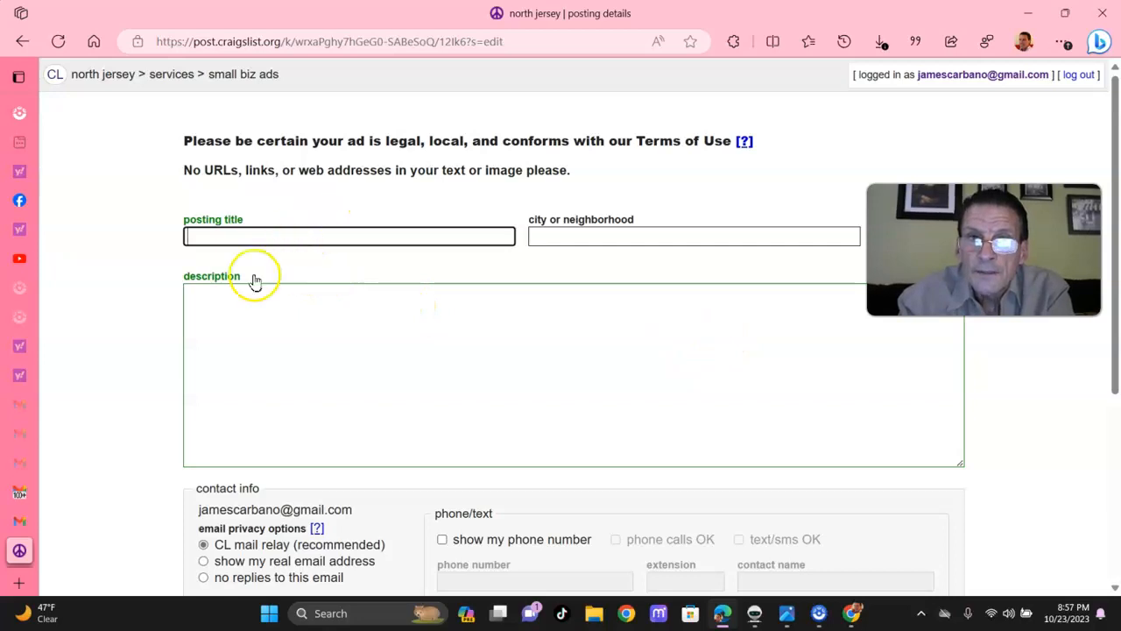
click(325, 311)
right_click(329, 311)
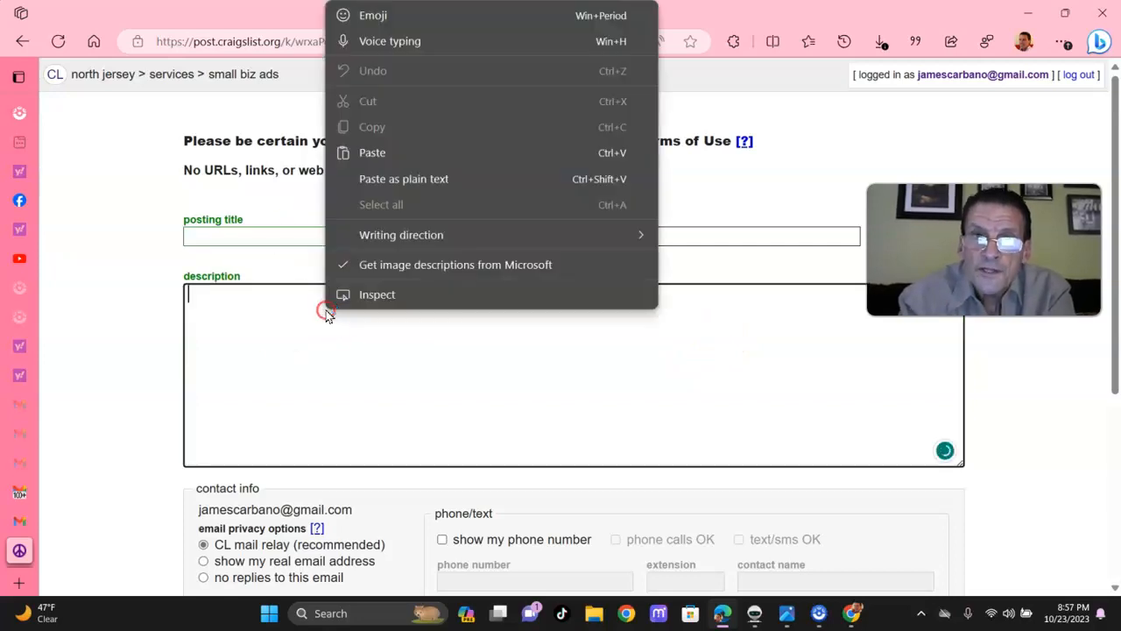
click(391, 149)
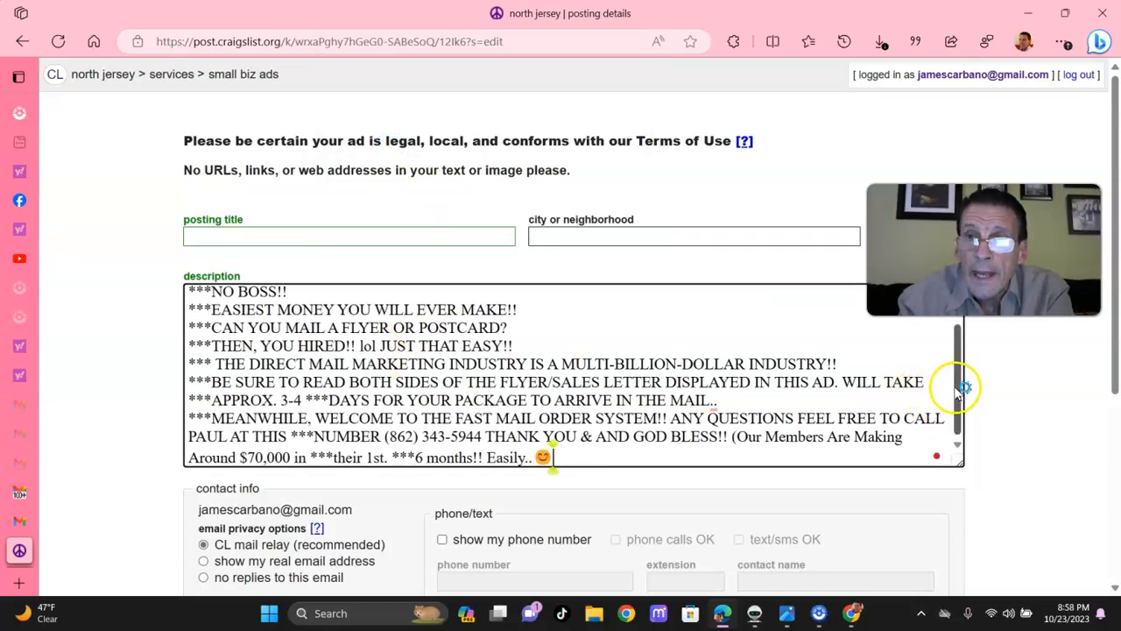
mouse_move(954, 386)
mouse_down()
mouse_move(957, 357)
mouse_move(962, 416)
mouse_up()
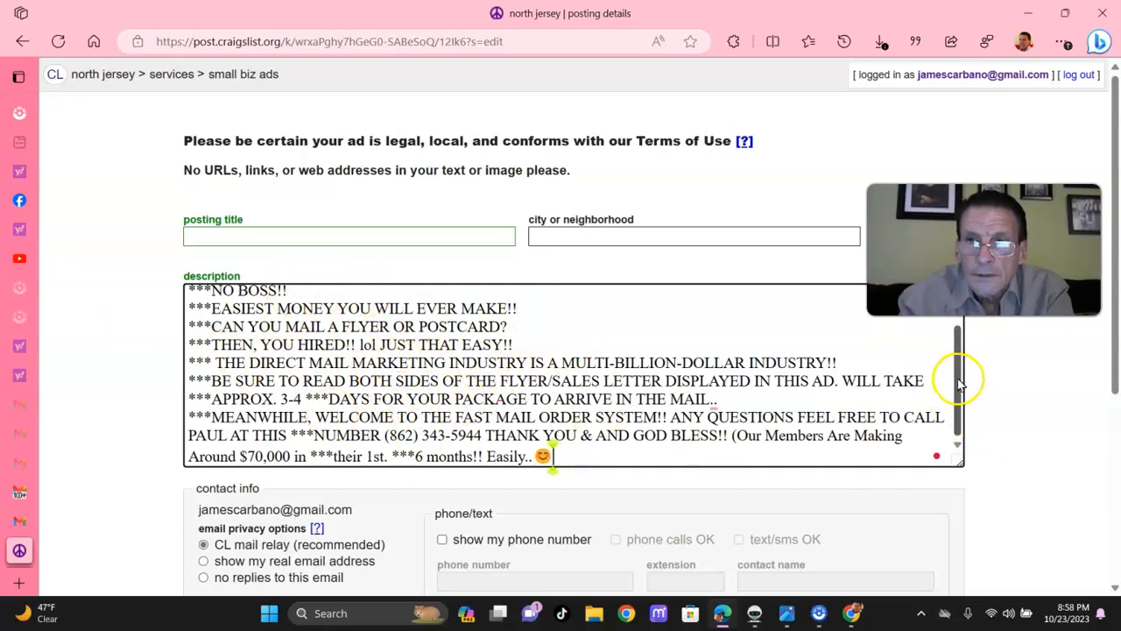
drag(961, 378, 959, 326)
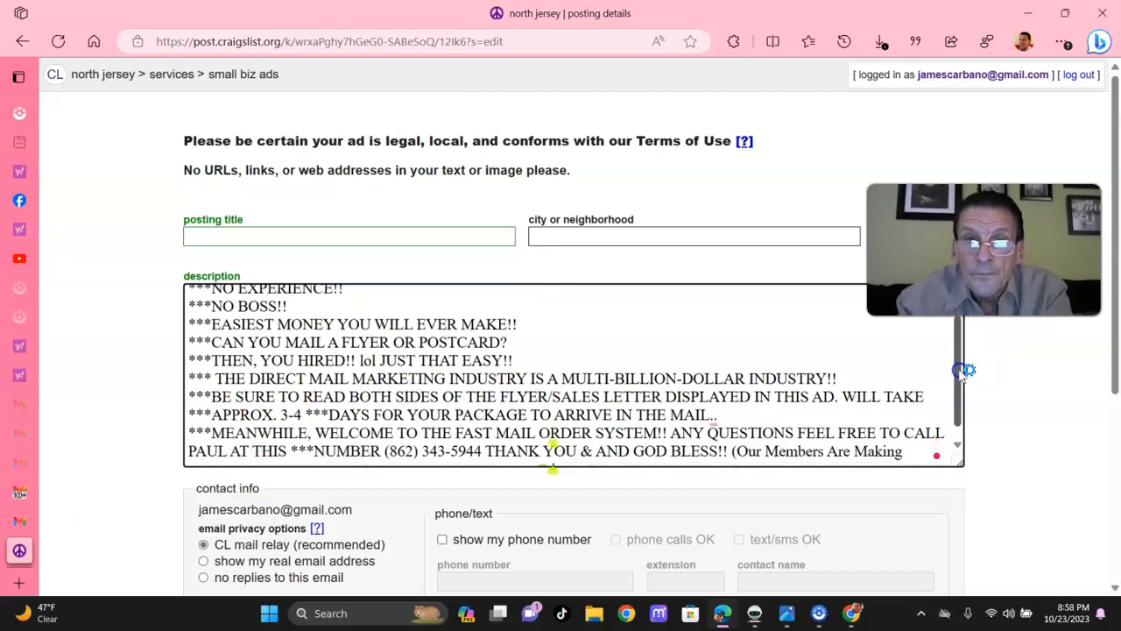
drag(962, 362, 963, 386)
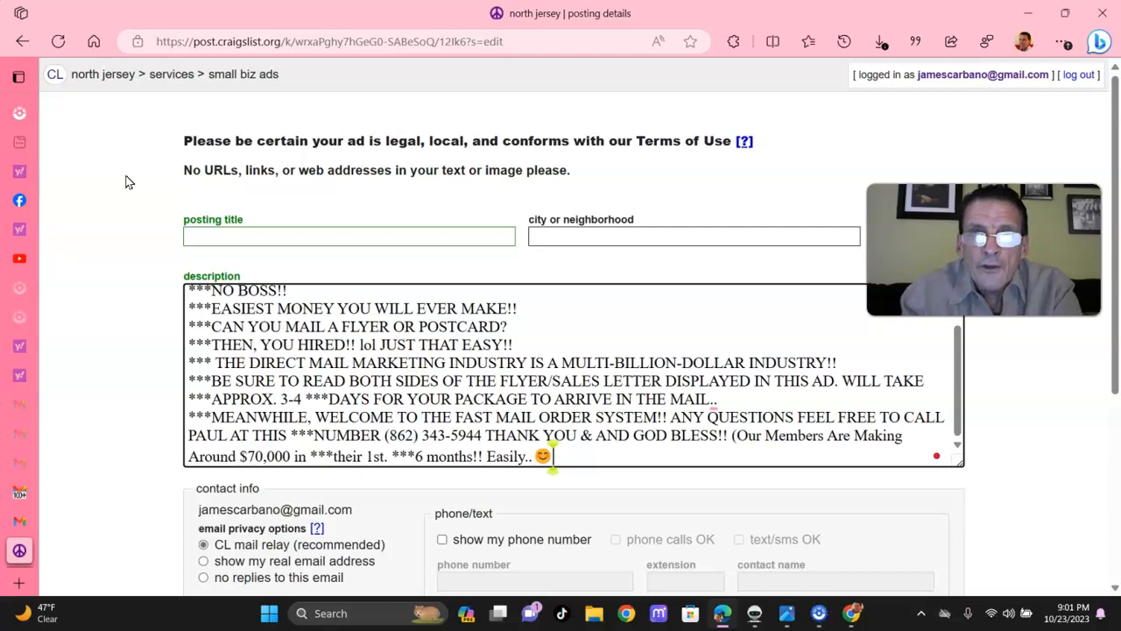
- Focus the empty posting title and bring up the emoji picker for it
click(188, 230)
click(202, 235)
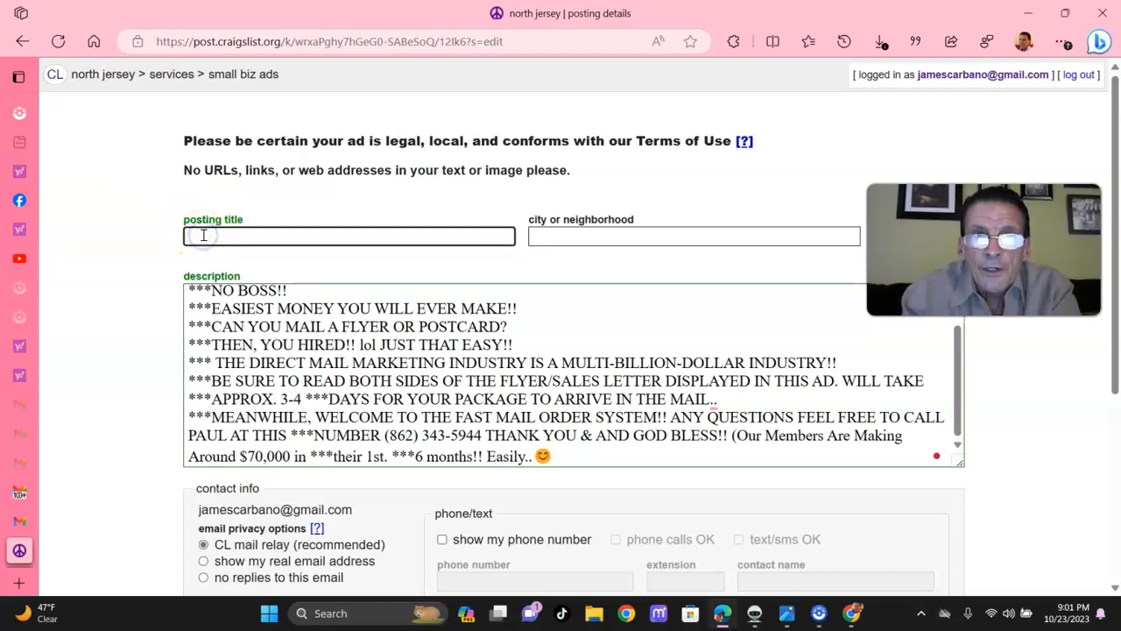
right_click(202, 235)
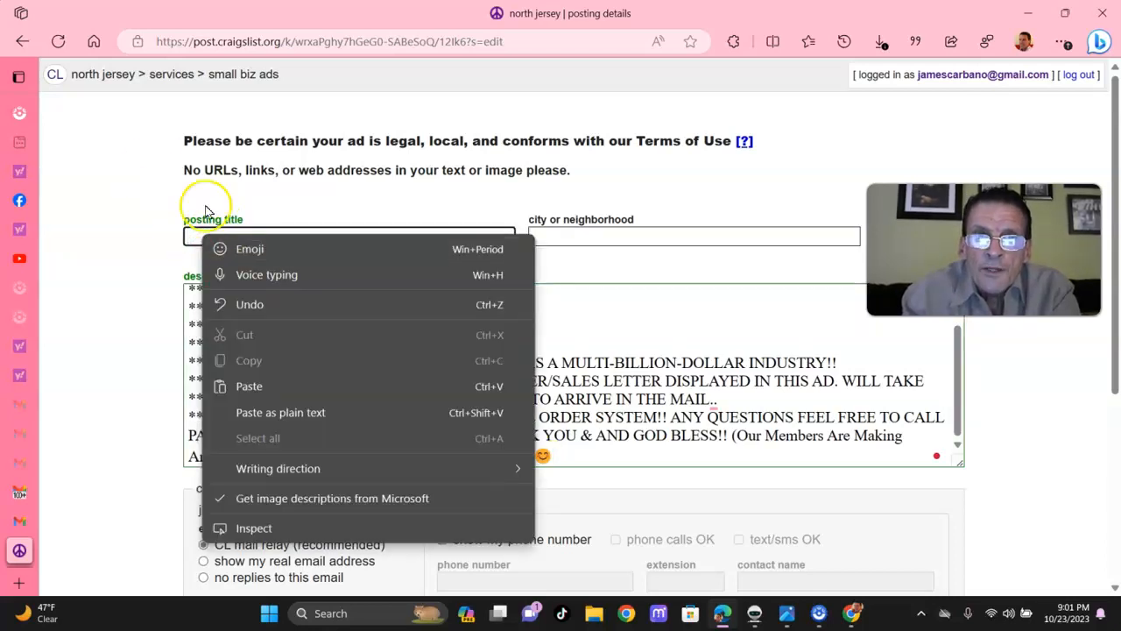
click(173, 172)
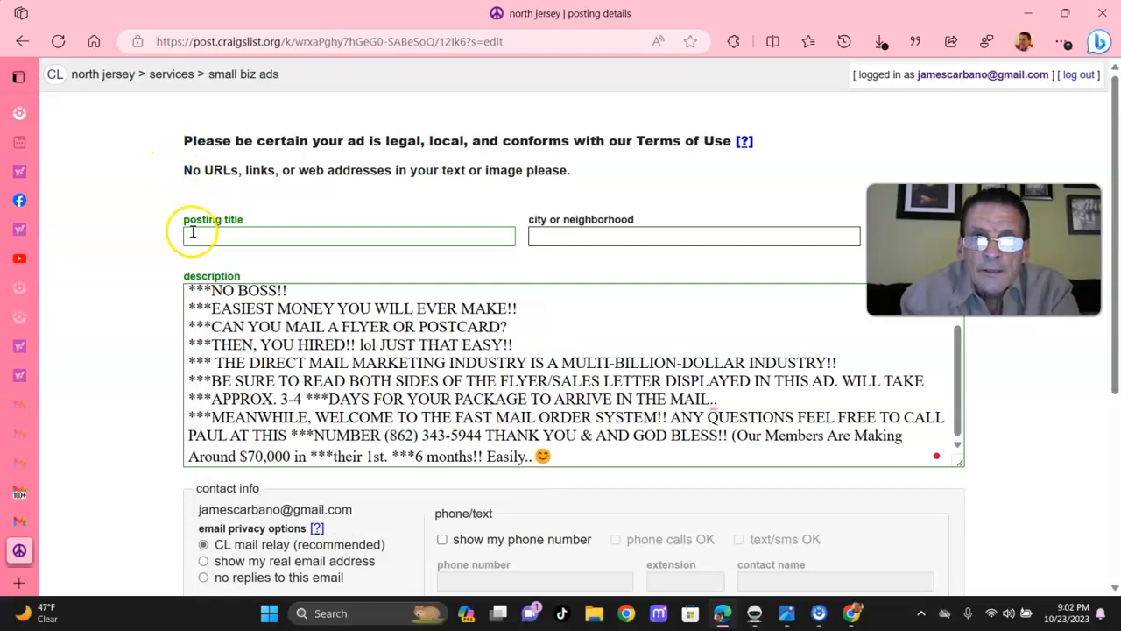
click(191, 232)
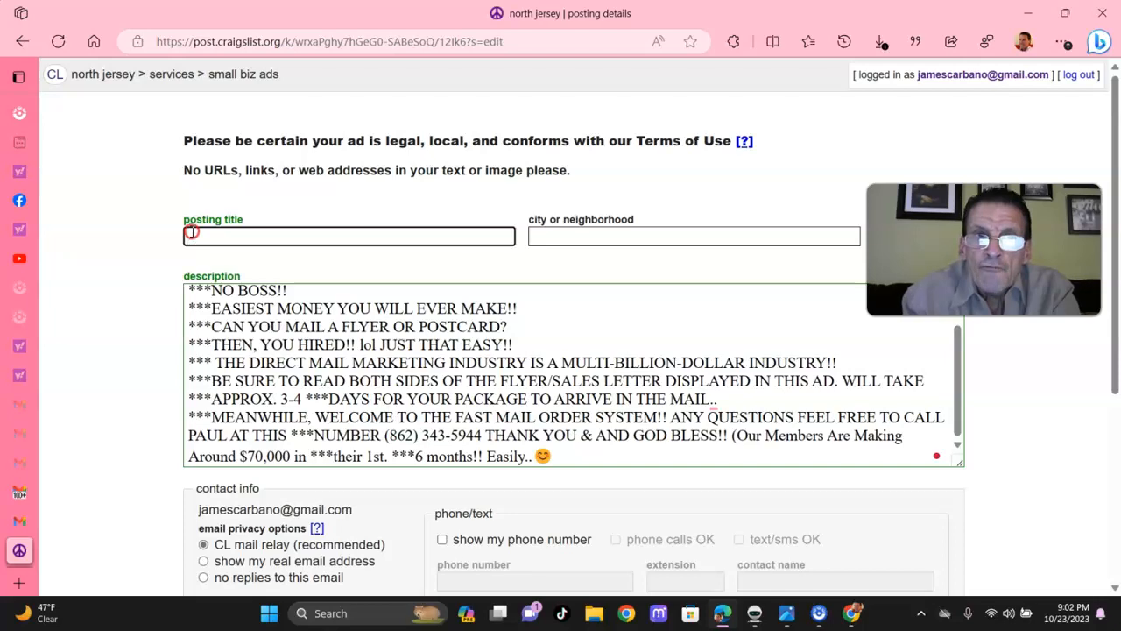
right_click(191, 234)
click(248, 245)
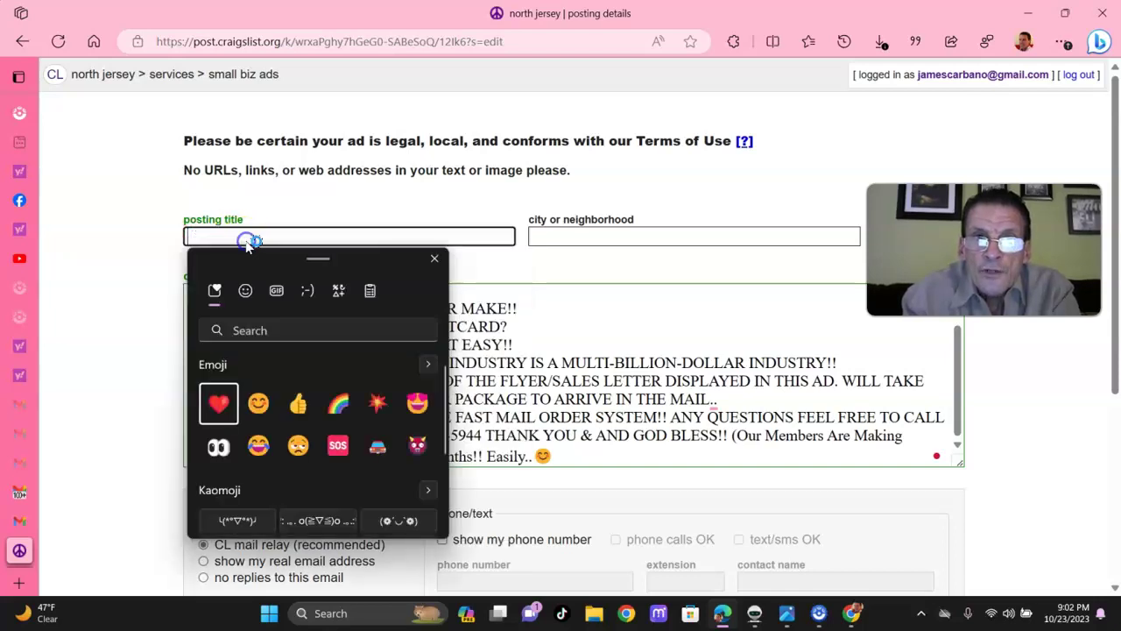
- Insert a red heart emoji at the start of the posting title
click(216, 406)
click(259, 204)
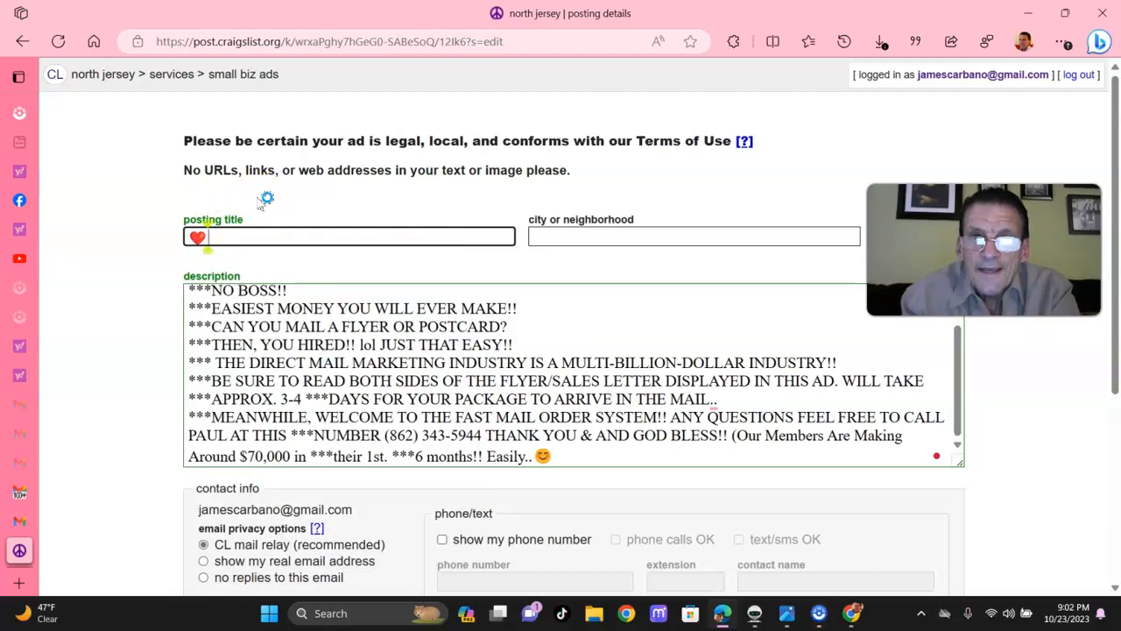
click(224, 236)
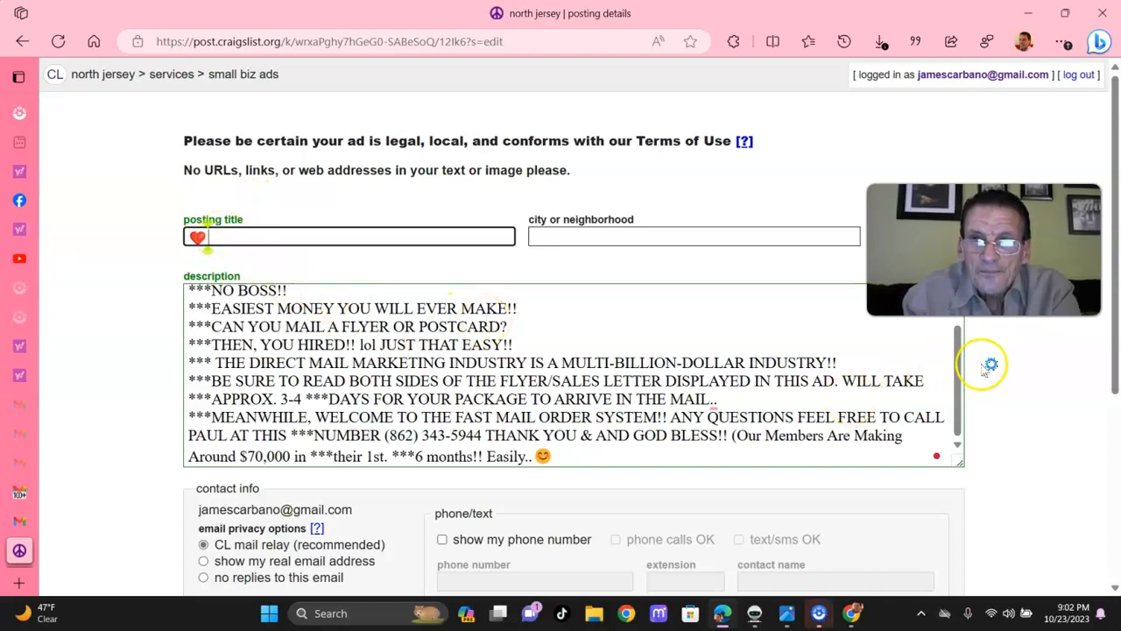
drag(958, 385, 951, 319)
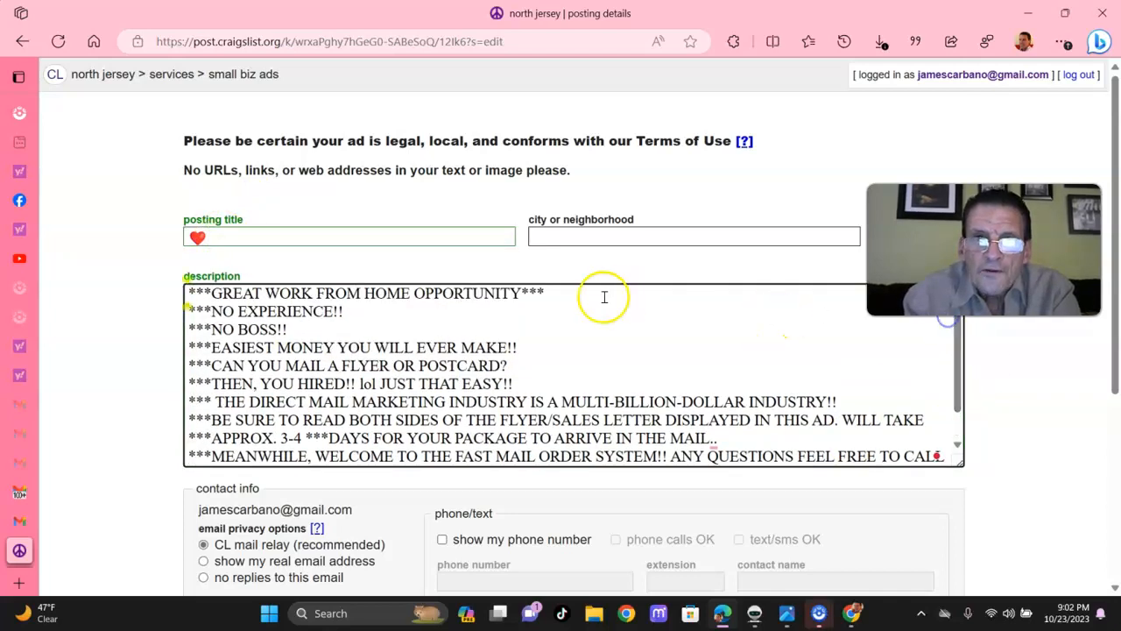
- Copy the description headline 'GREAT WORK FROM HOME OPPORTUNITY' for reuse as the title
drag(519, 295, 213, 294)
key(ctrl+c)
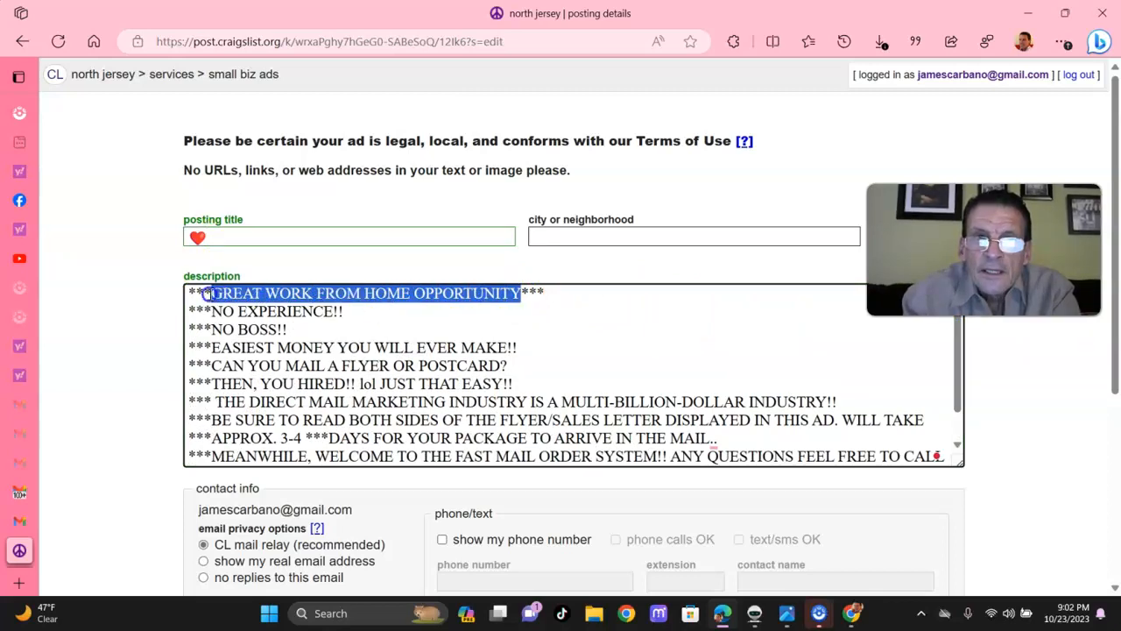
right_click(232, 301)
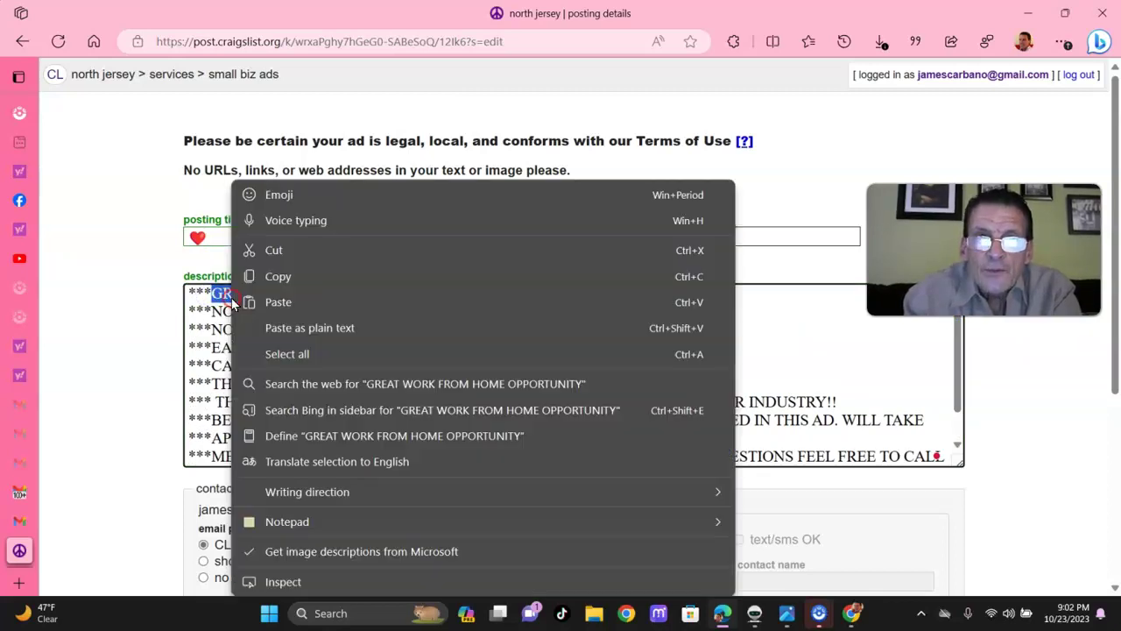
click(277, 277)
click(122, 176)
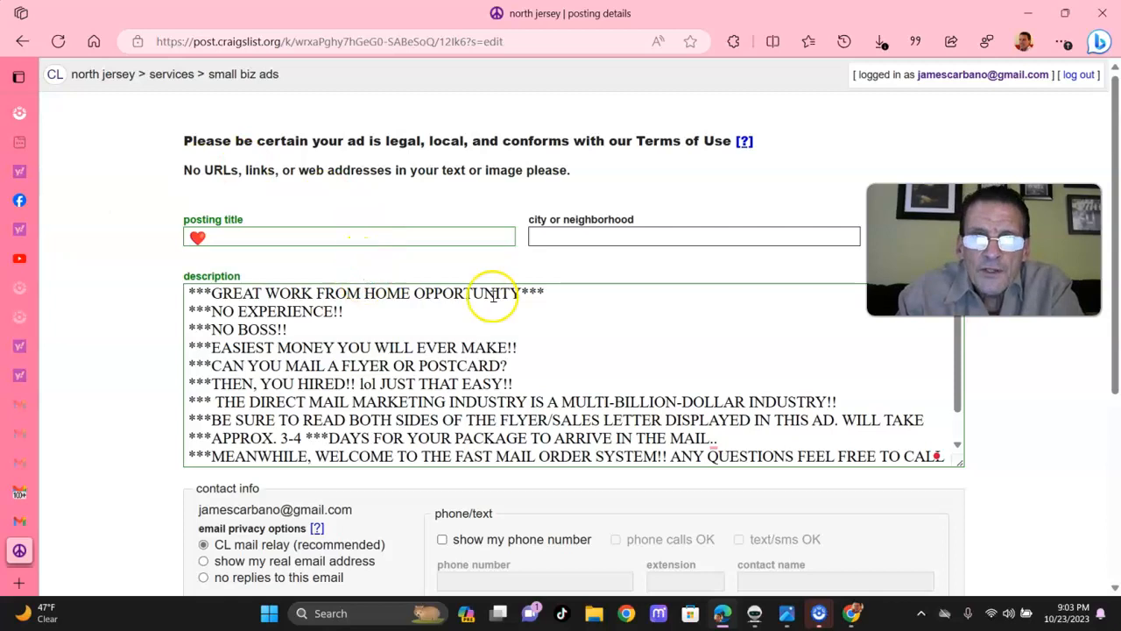
drag(516, 294, 464, 295)
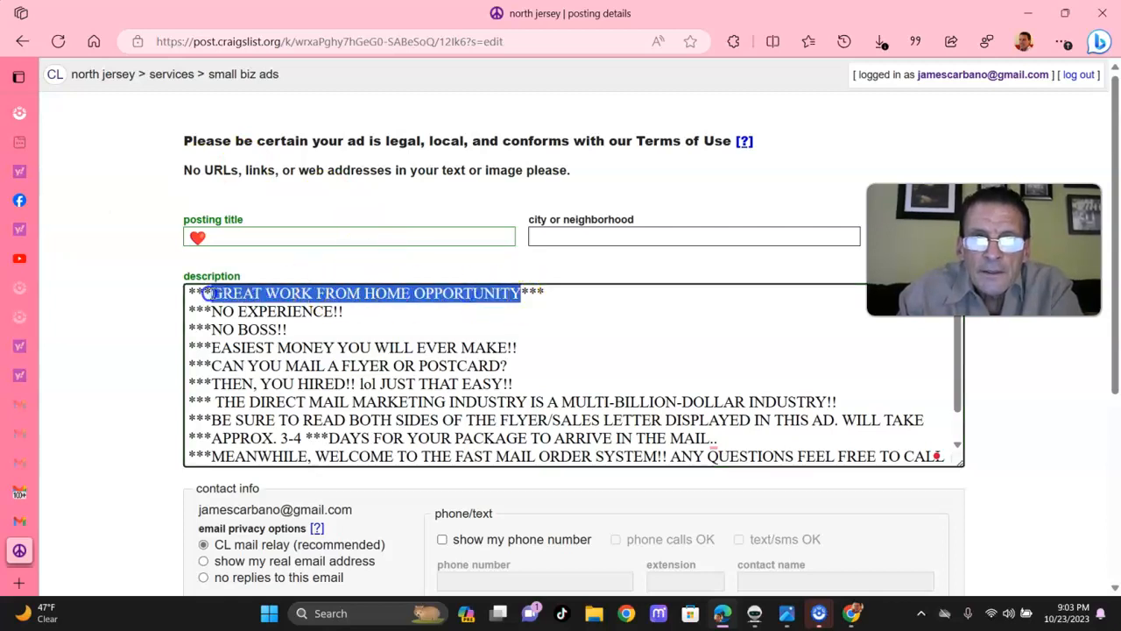
right_click(236, 294)
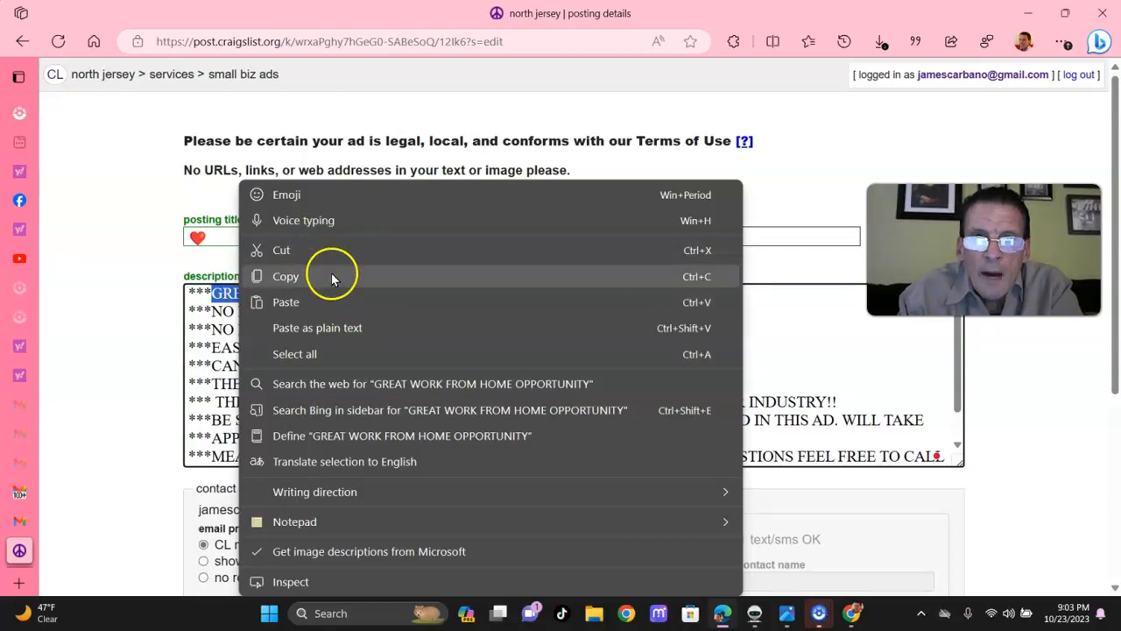
- Paste 'GREAT WORK FROM HOME OPPORTUNITY' into the posting title after the heart
click(333, 277)
click(238, 238)
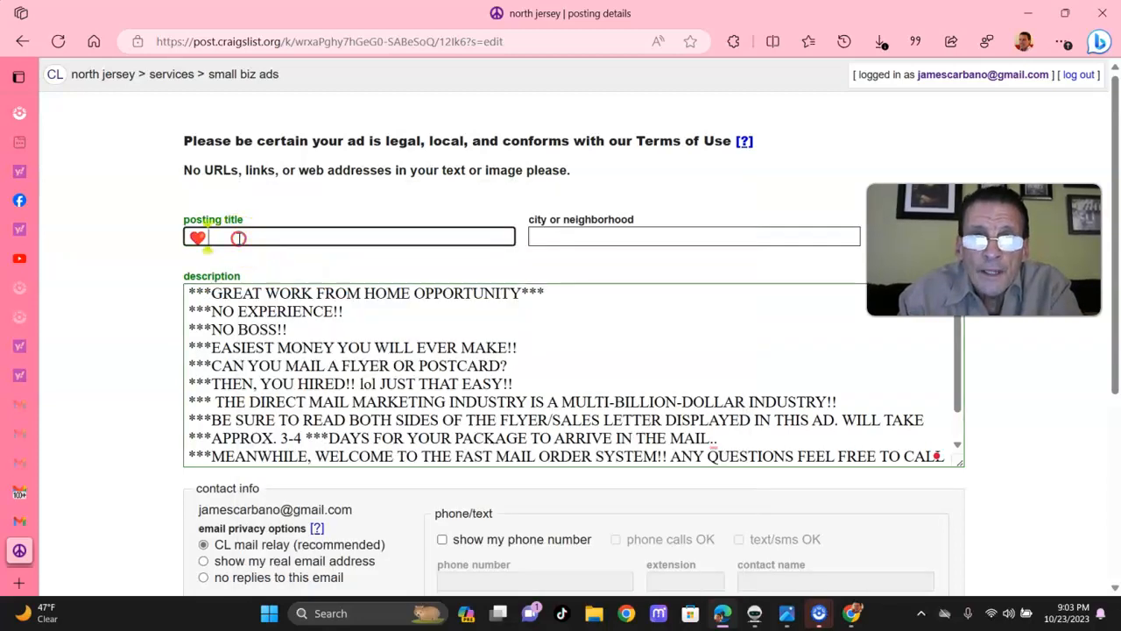
right_click(238, 237)
click(296, 387)
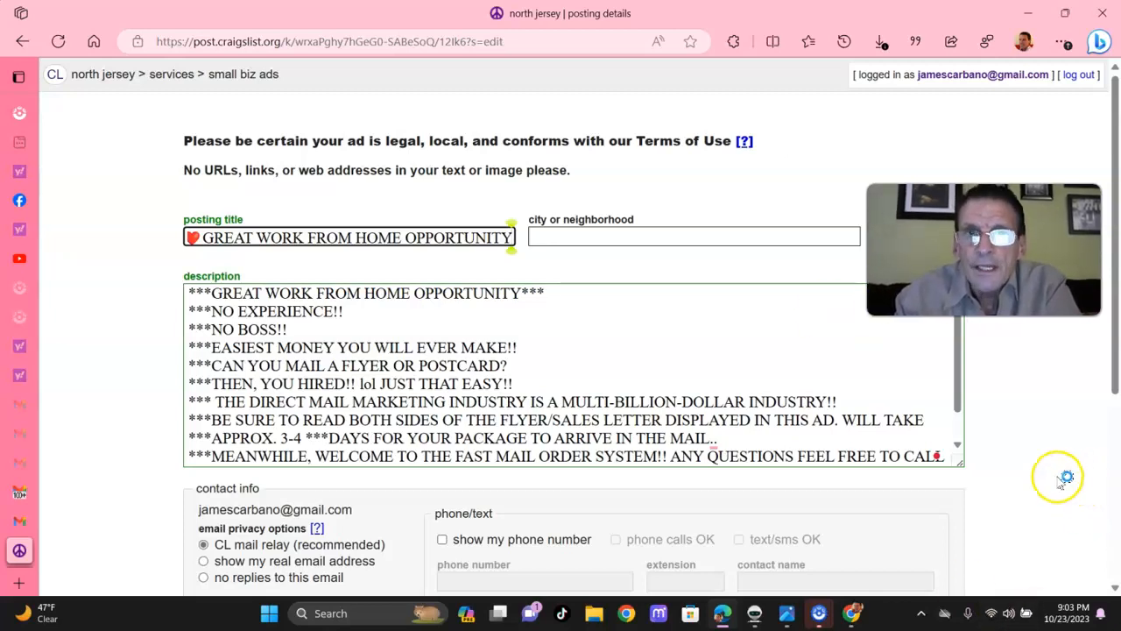
- Add a second red heart emoji at the end of the posting title
right_click(508, 236)
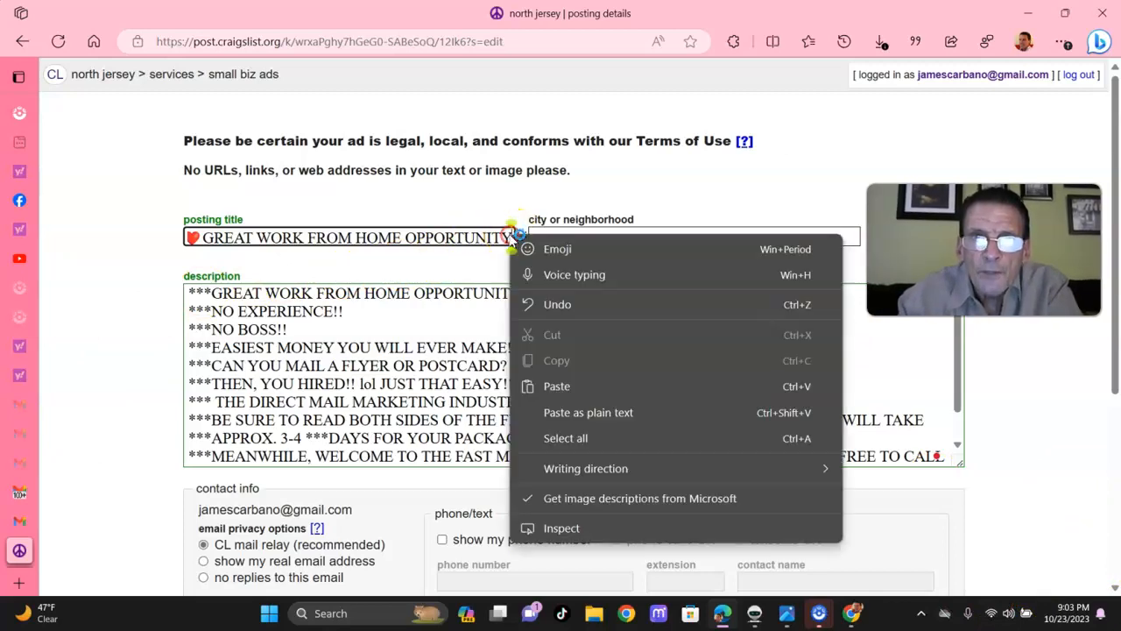
click(551, 251)
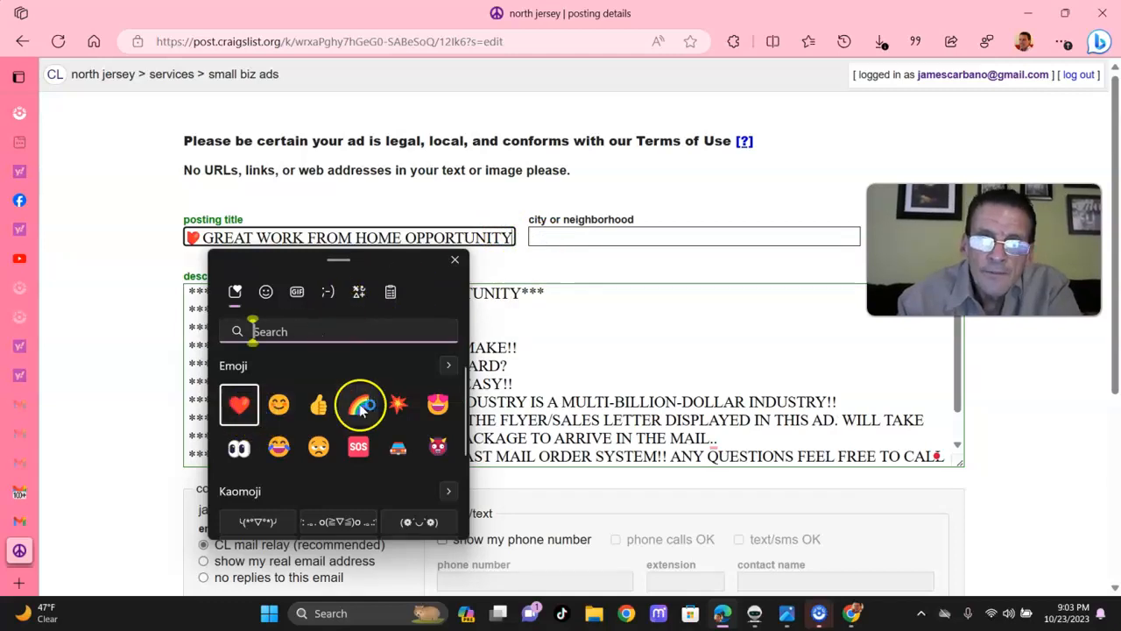
click(239, 404)
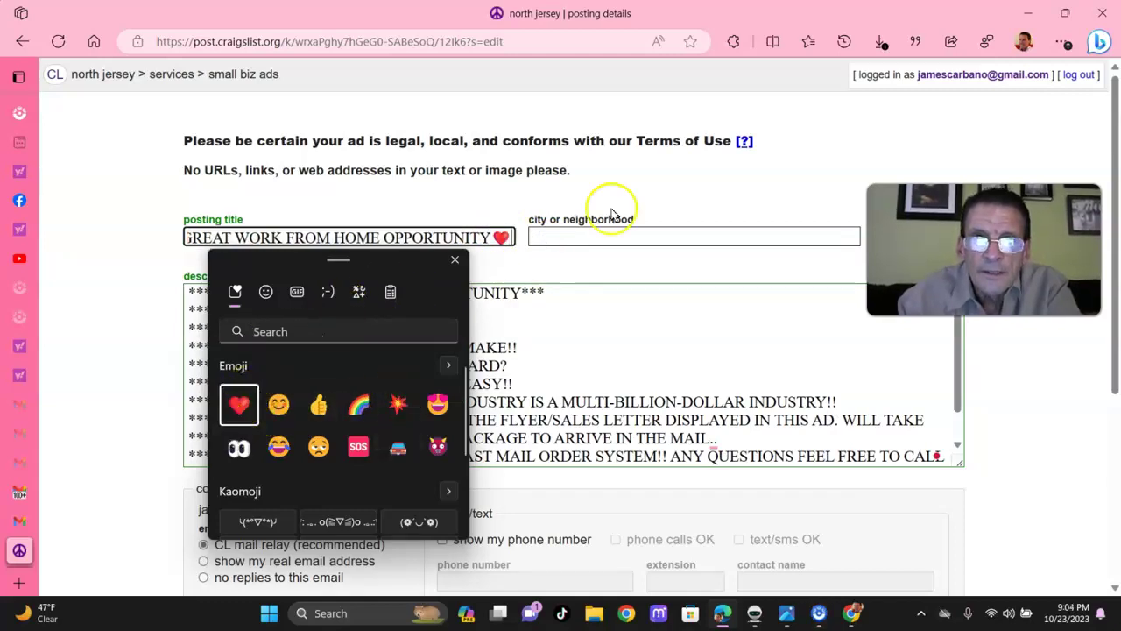
click(688, 169)
- Select the title words between the two hearts
drag(507, 234, 50, 247)
click(389, 198)
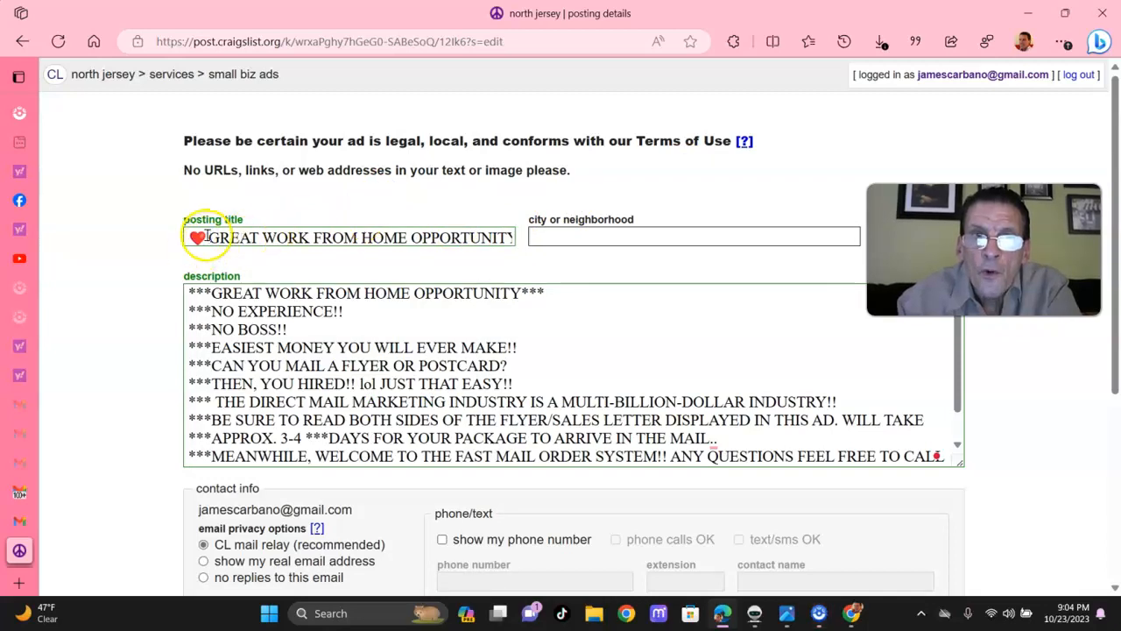
drag(210, 239, 508, 237)
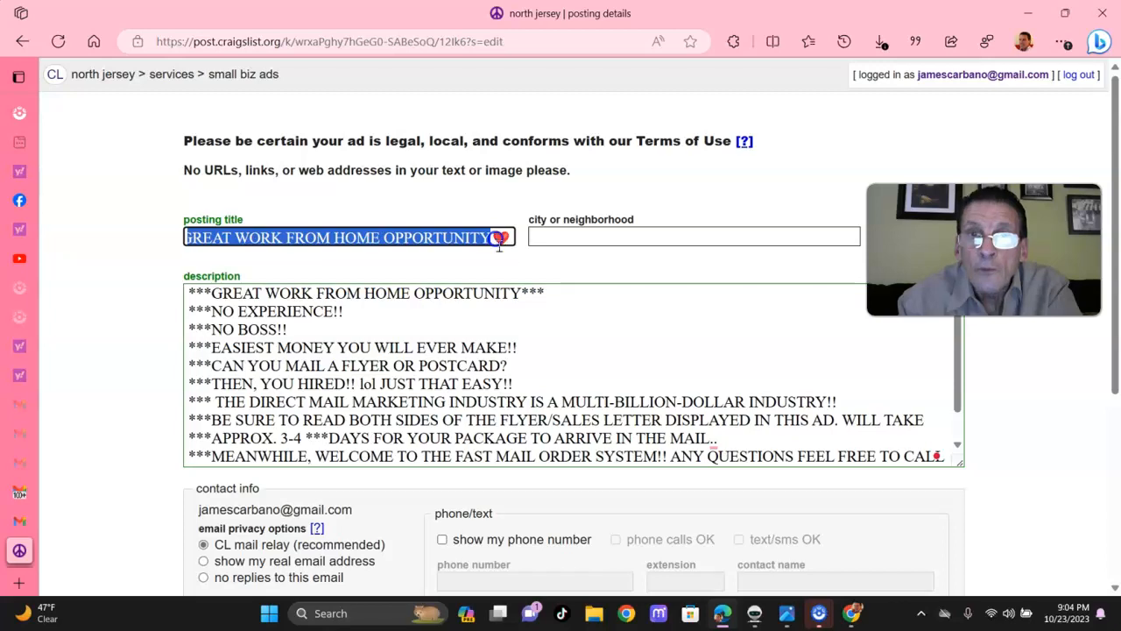
- Replace the selected title words with 'Can You Mail a Flyer and Put It In The Mailbox??'
key(BackSpace)
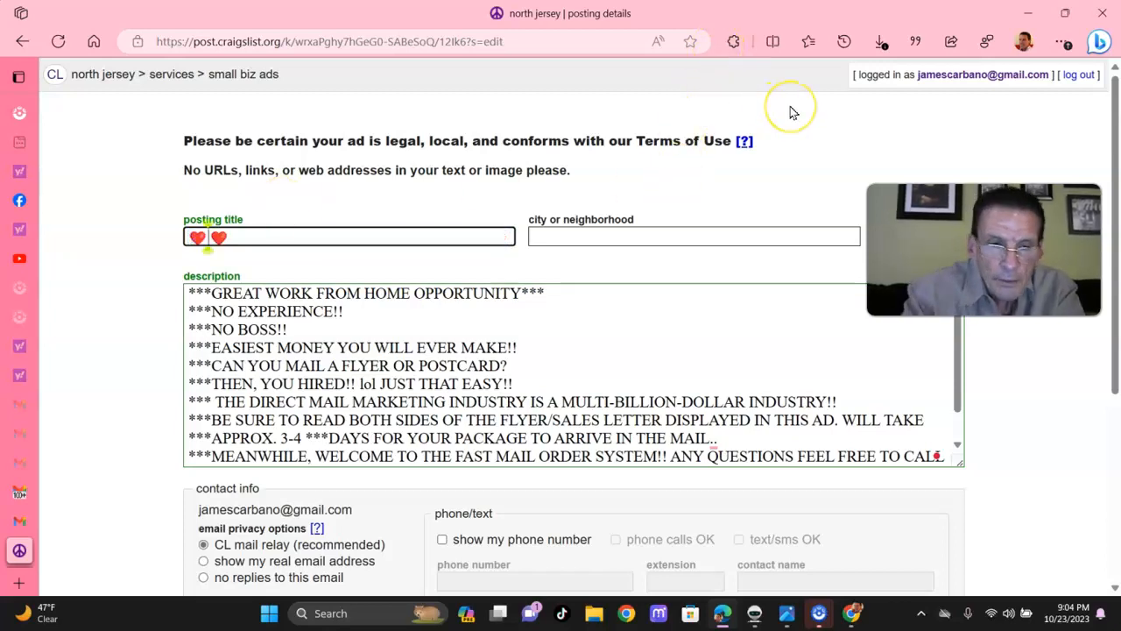
text(Can You)
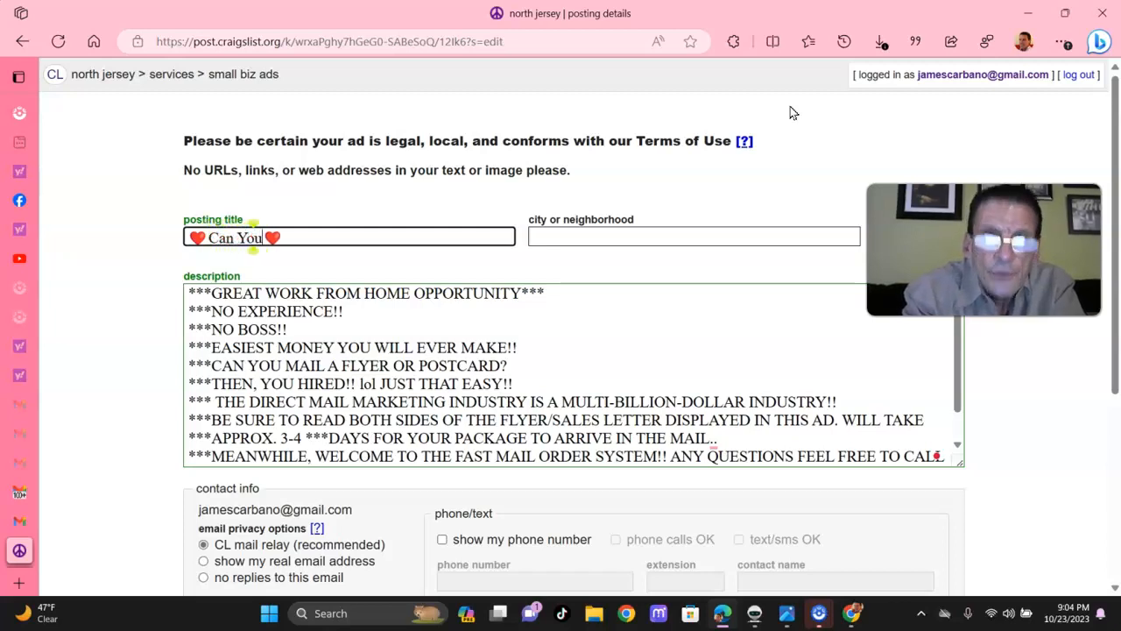
text(Mail )
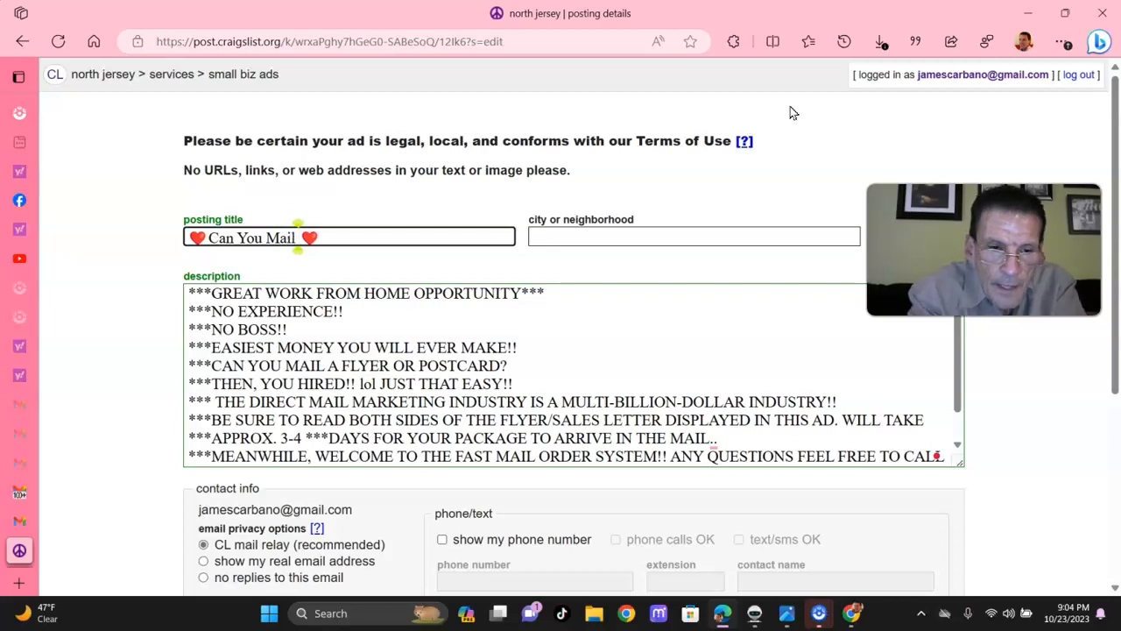
text(Fly)
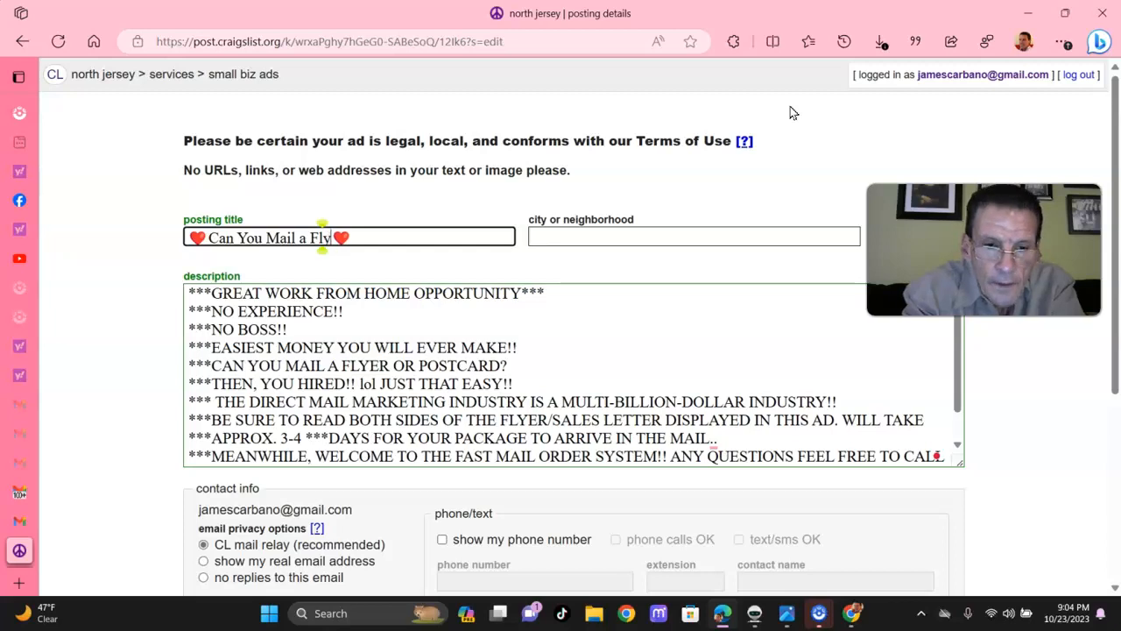
text(r and )
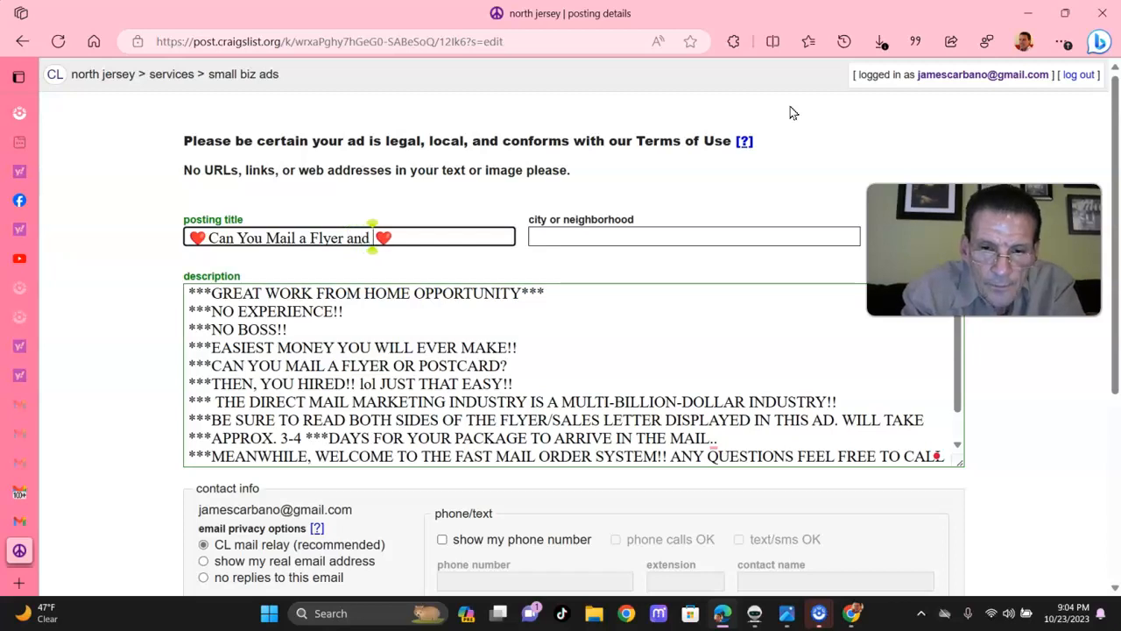
text(Put It )
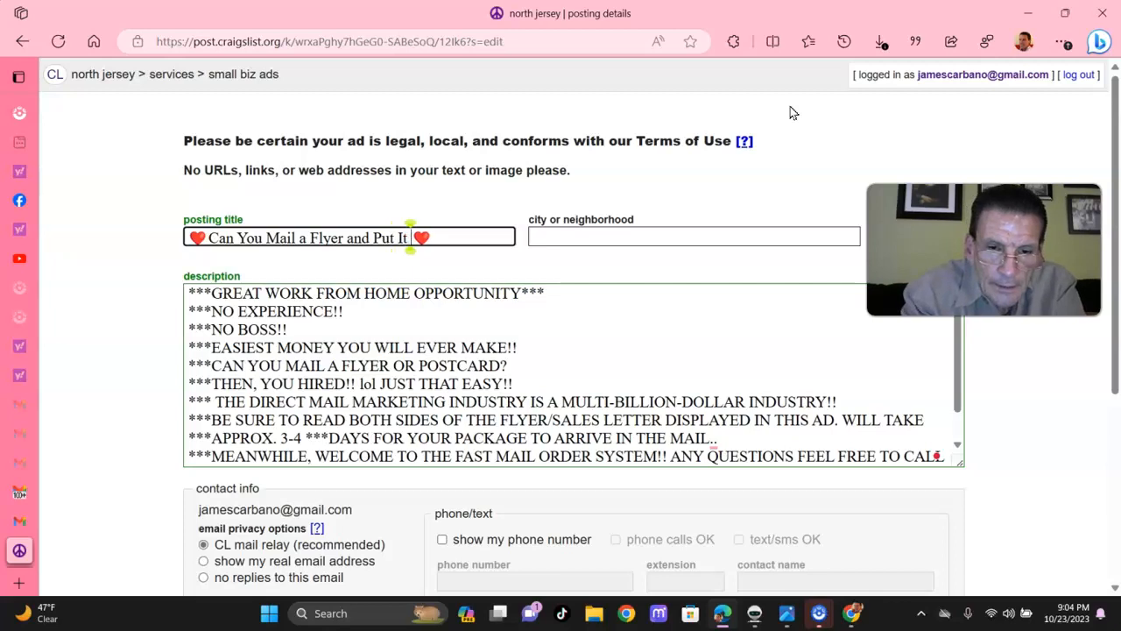
text(he )
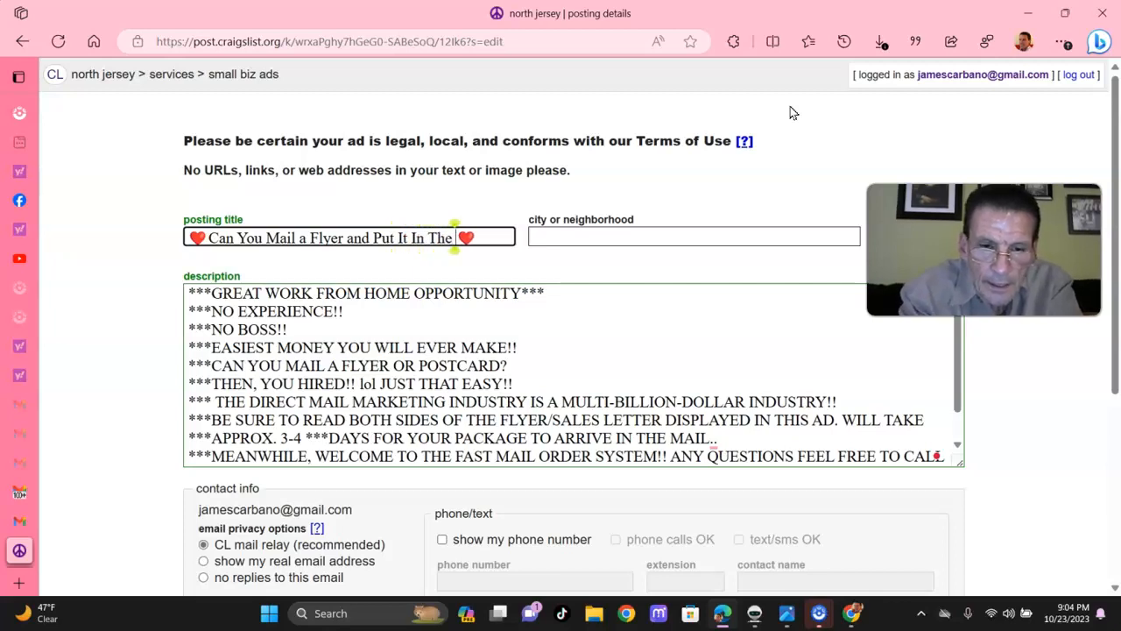
text(Mail)
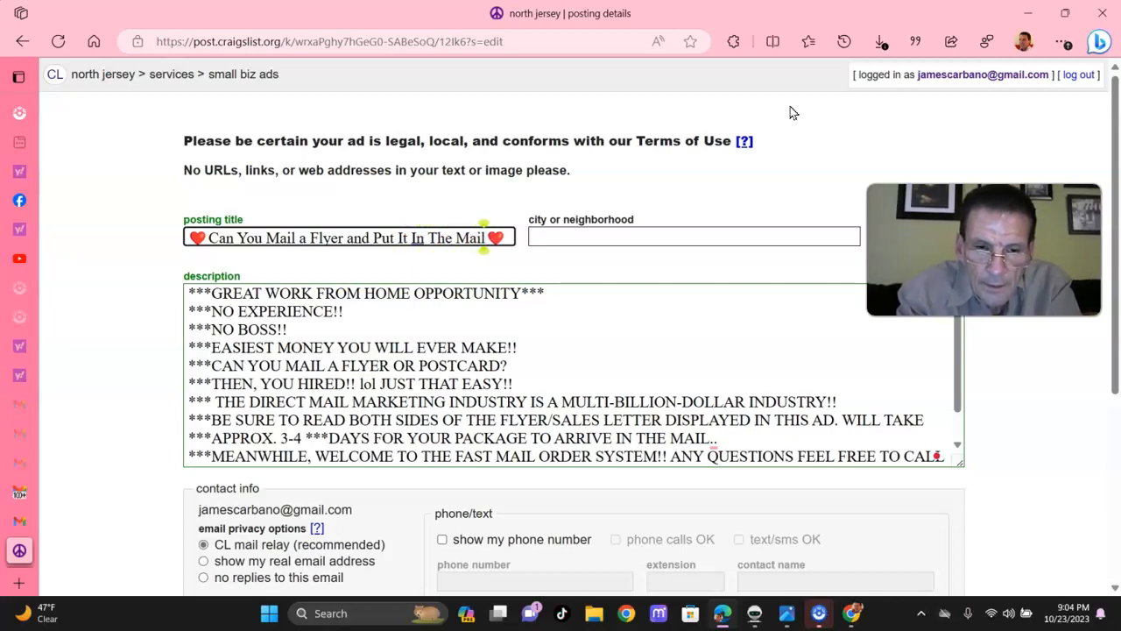
text(box)
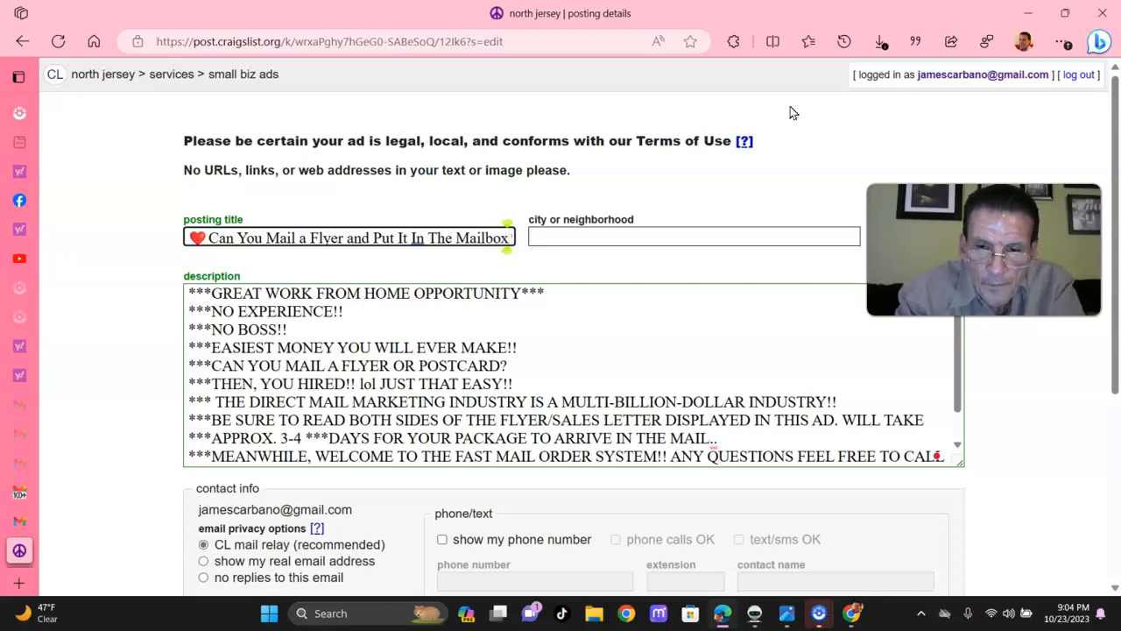
text(??)
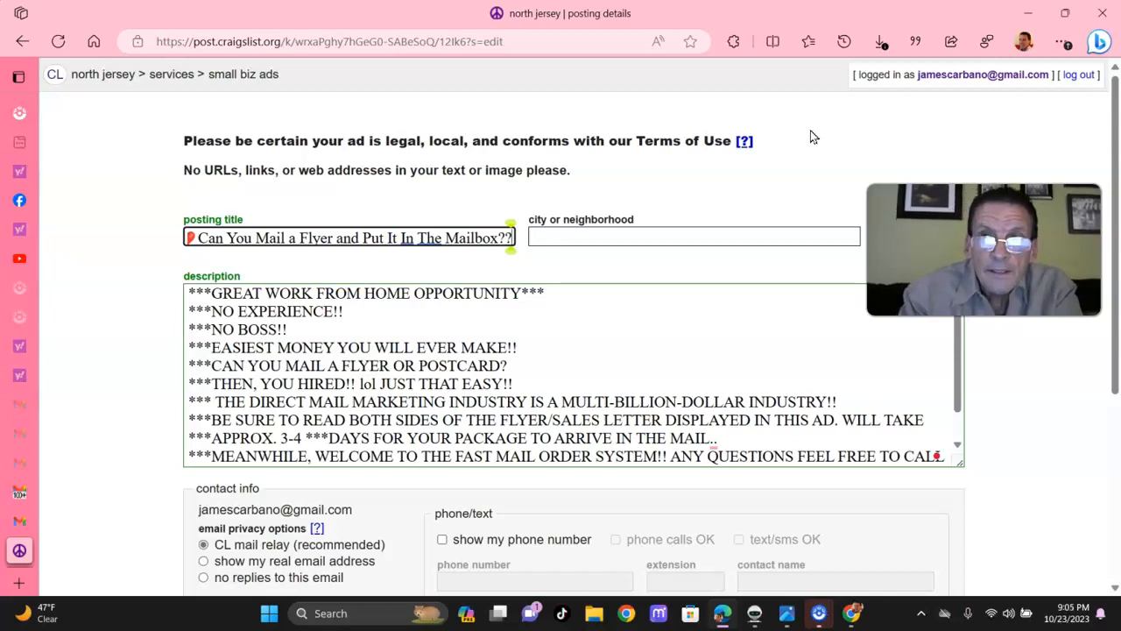
click(811, 132)
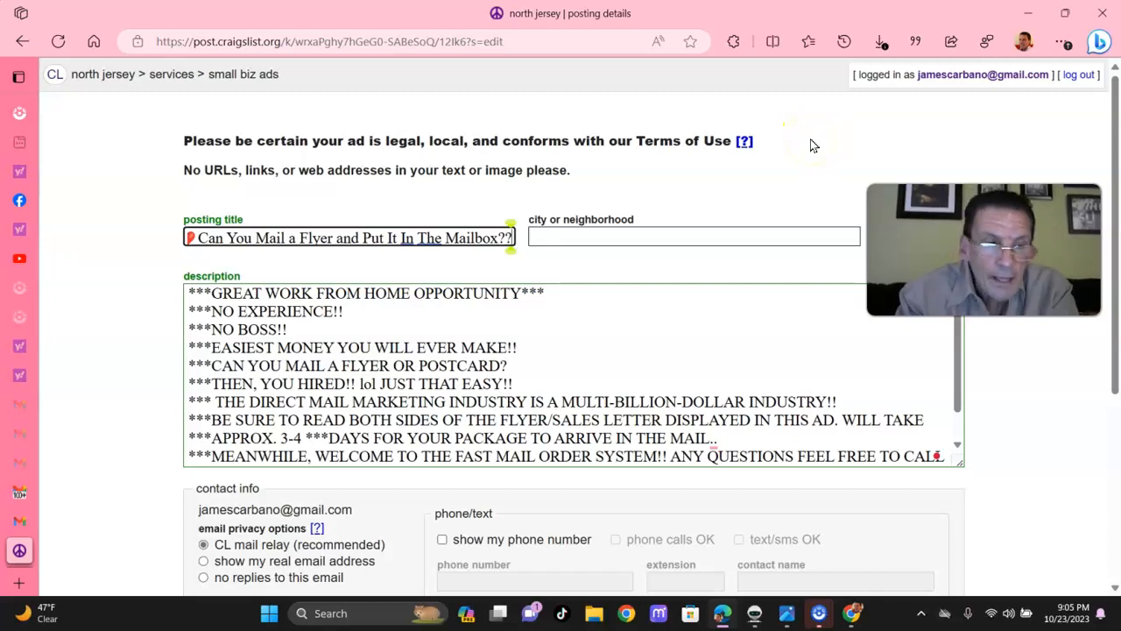
click(809, 144)
click(784, 145)
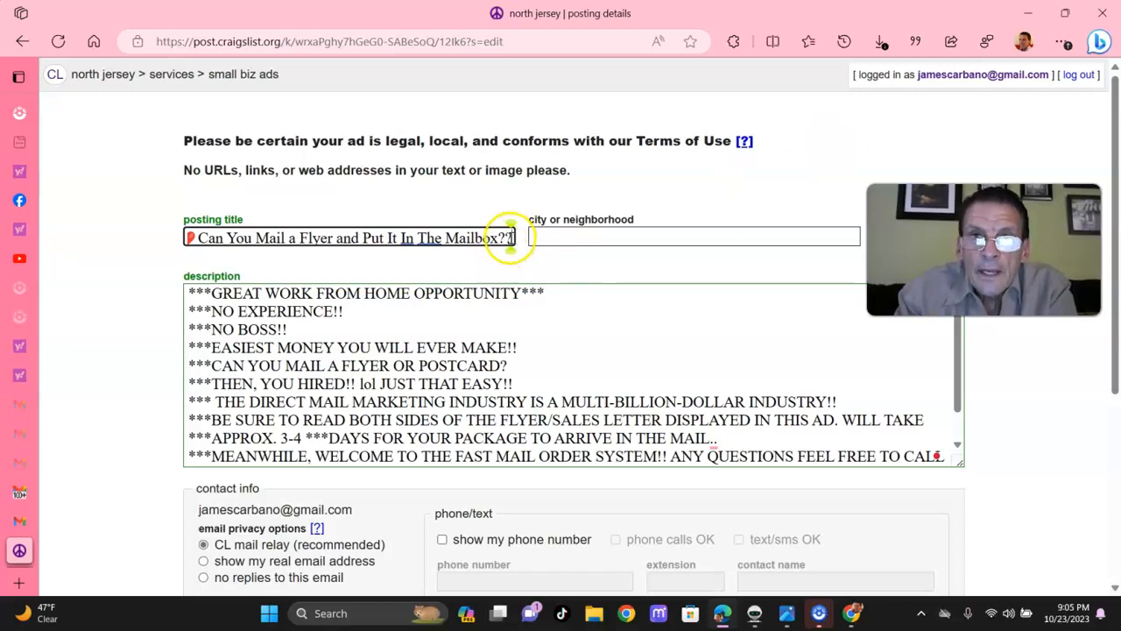
- Append a collision emoji to the posting title after 'Mailbox??'
right_click(509, 237)
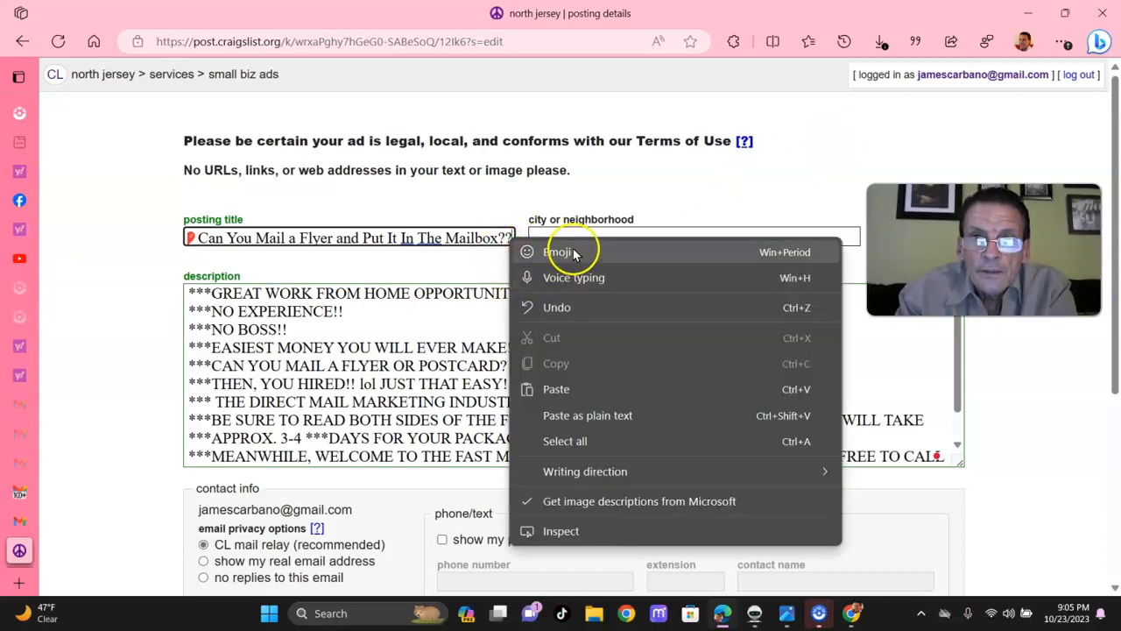
click(530, 251)
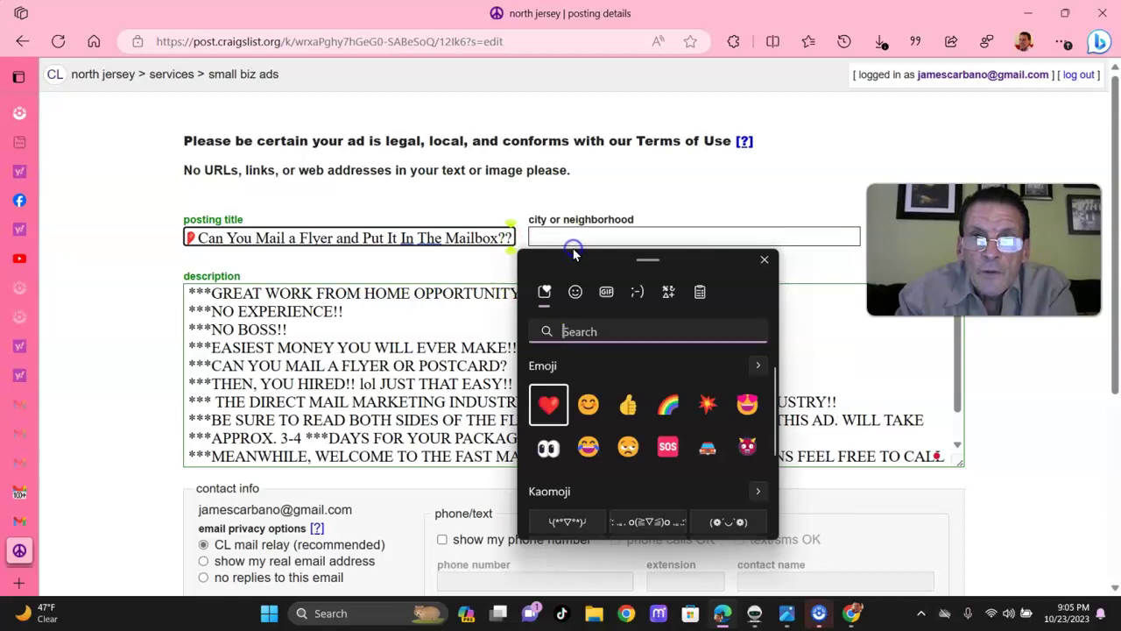
click(707, 404)
click(803, 143)
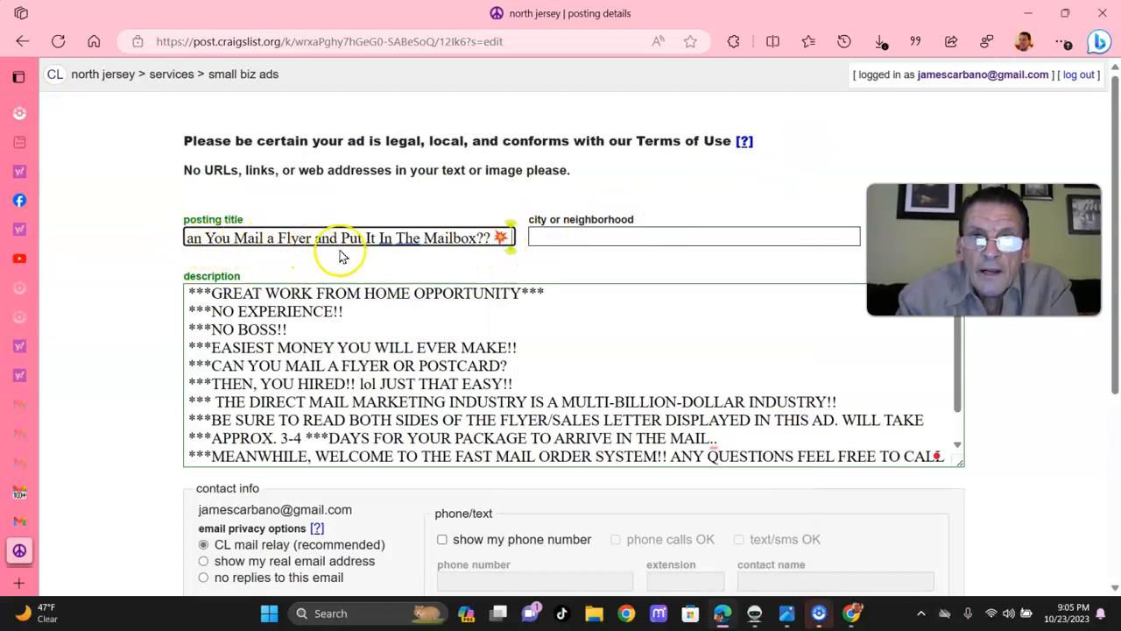
click(752, 168)
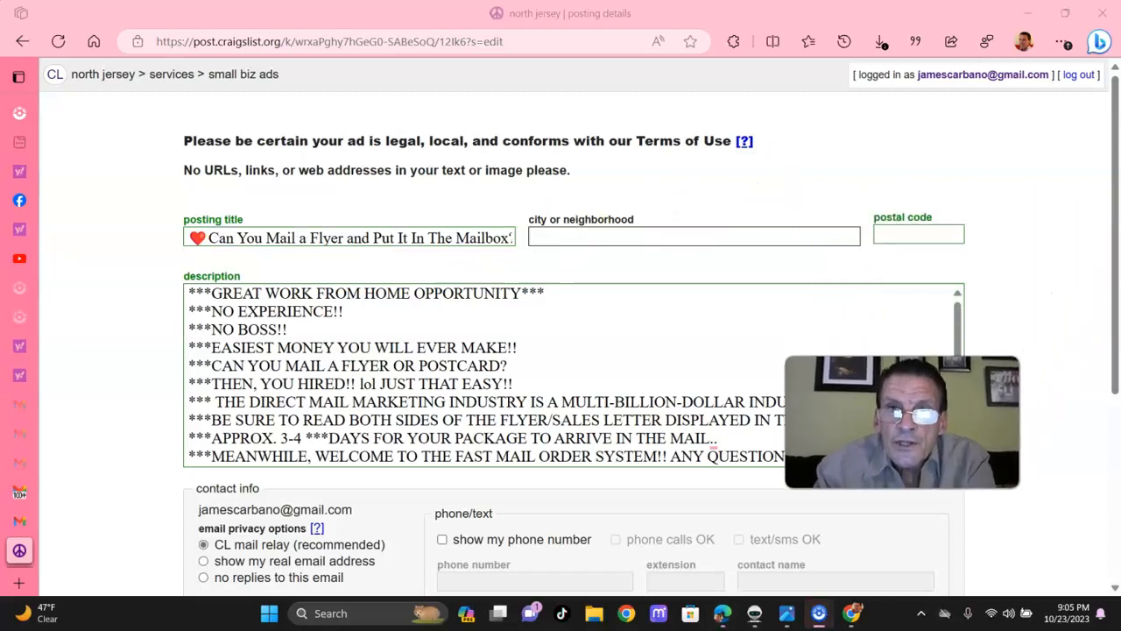
- Fill in the location as 'New Jersey' with postal code 07003
click(609, 233)
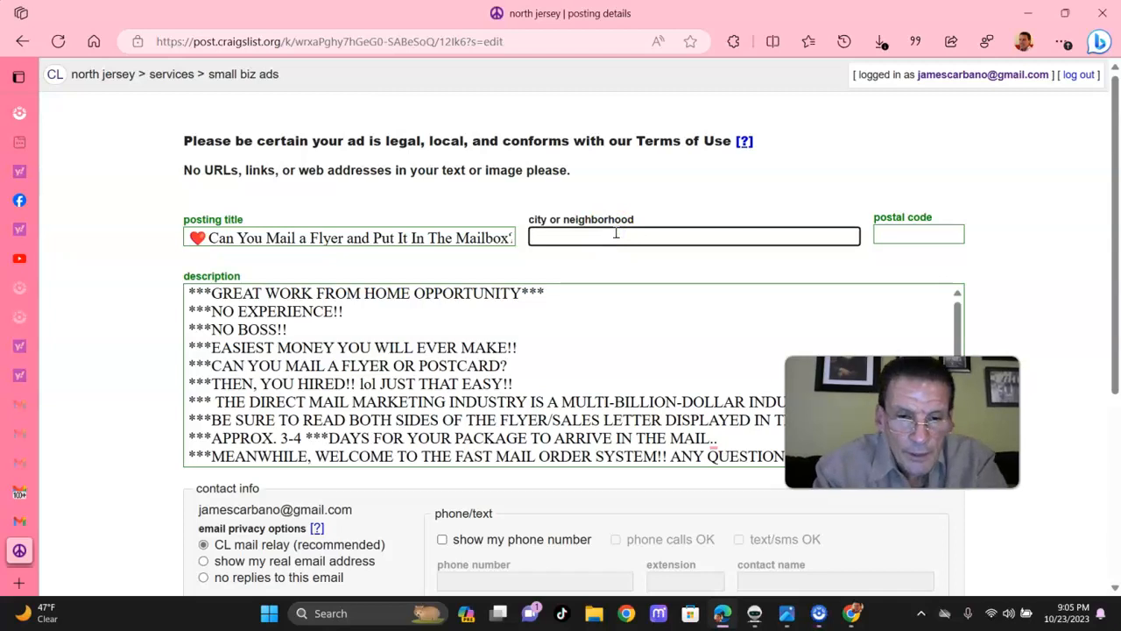
text(New Jer)
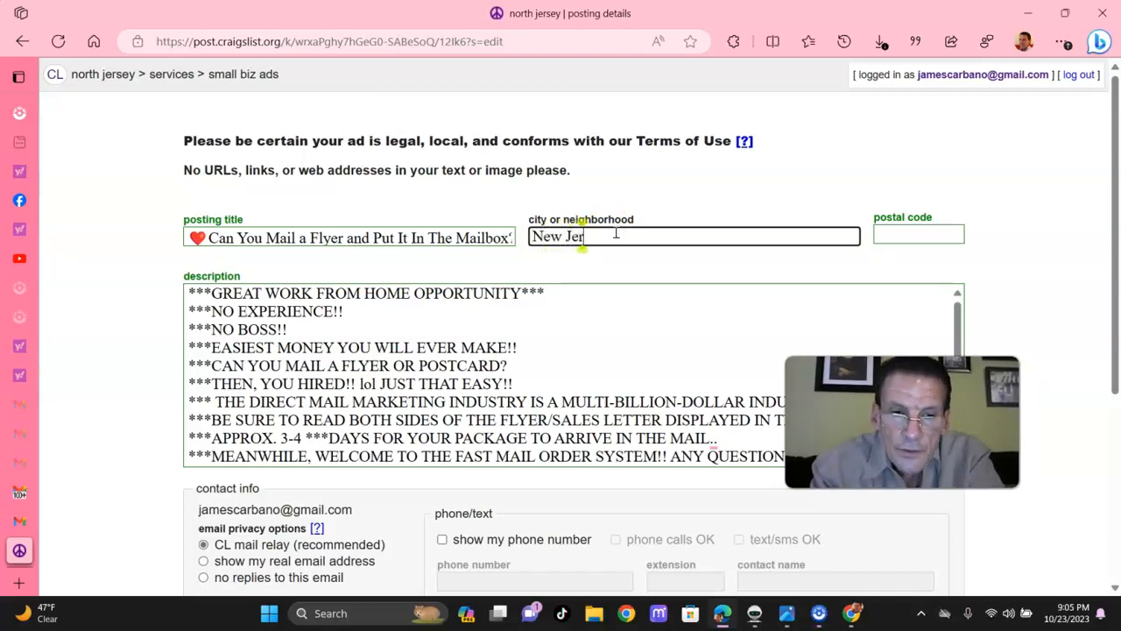
text(sey)
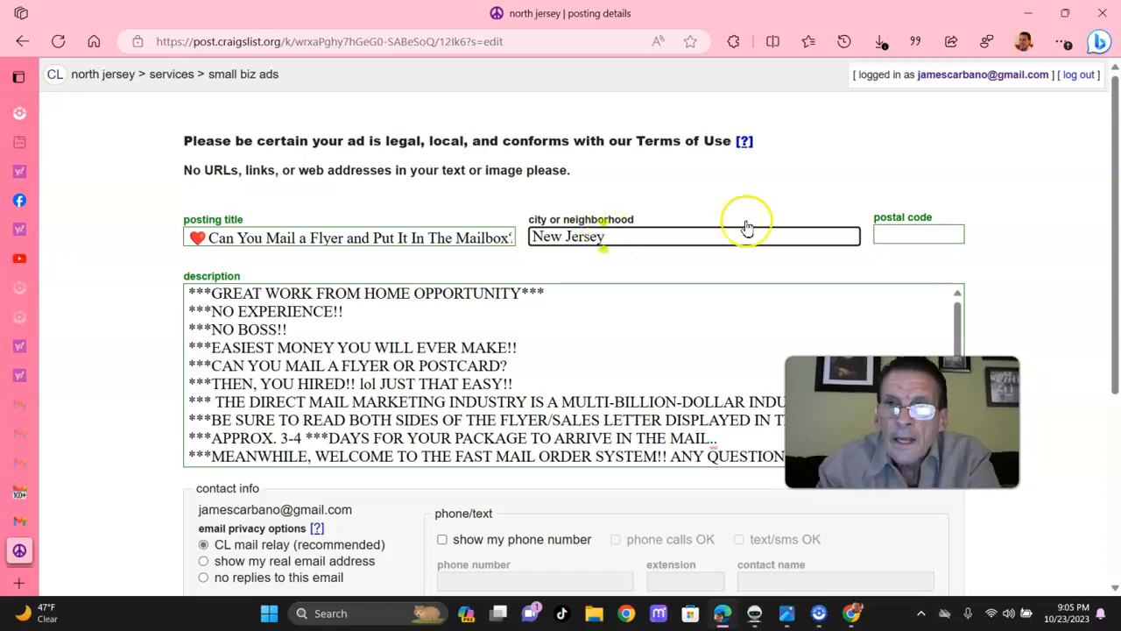
click(939, 234)
text(0700)
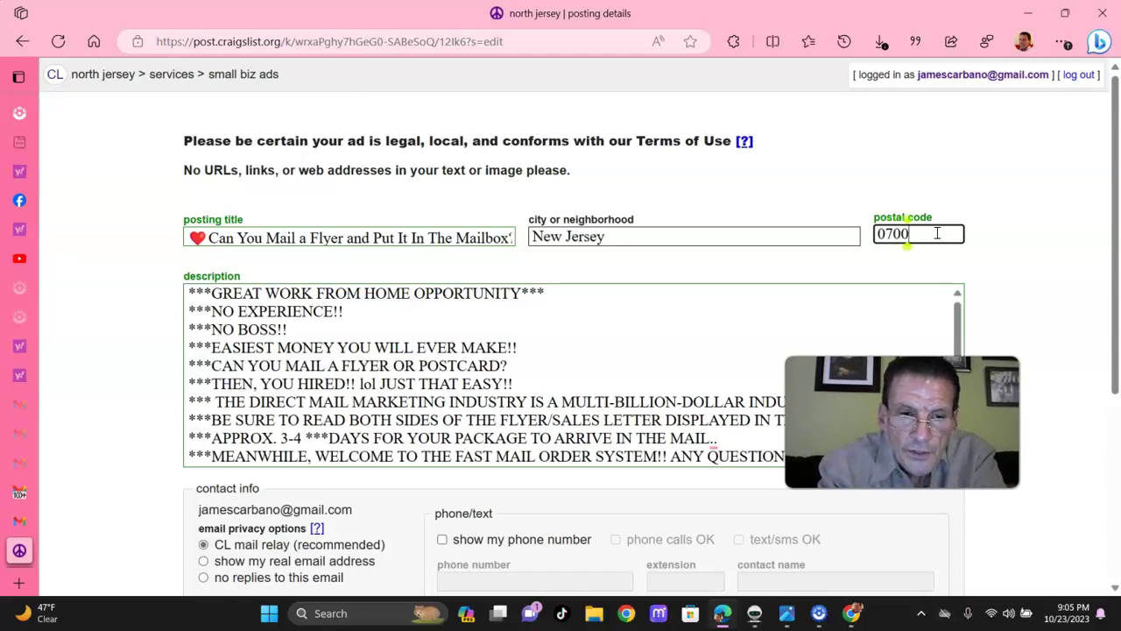
text(3)
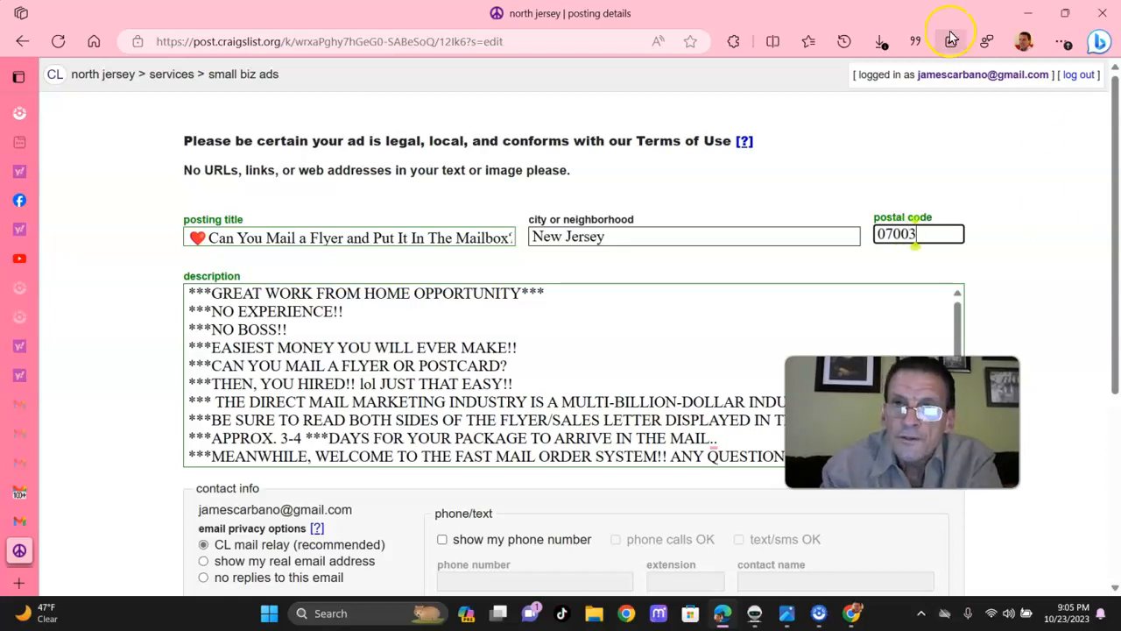
click(977, 181)
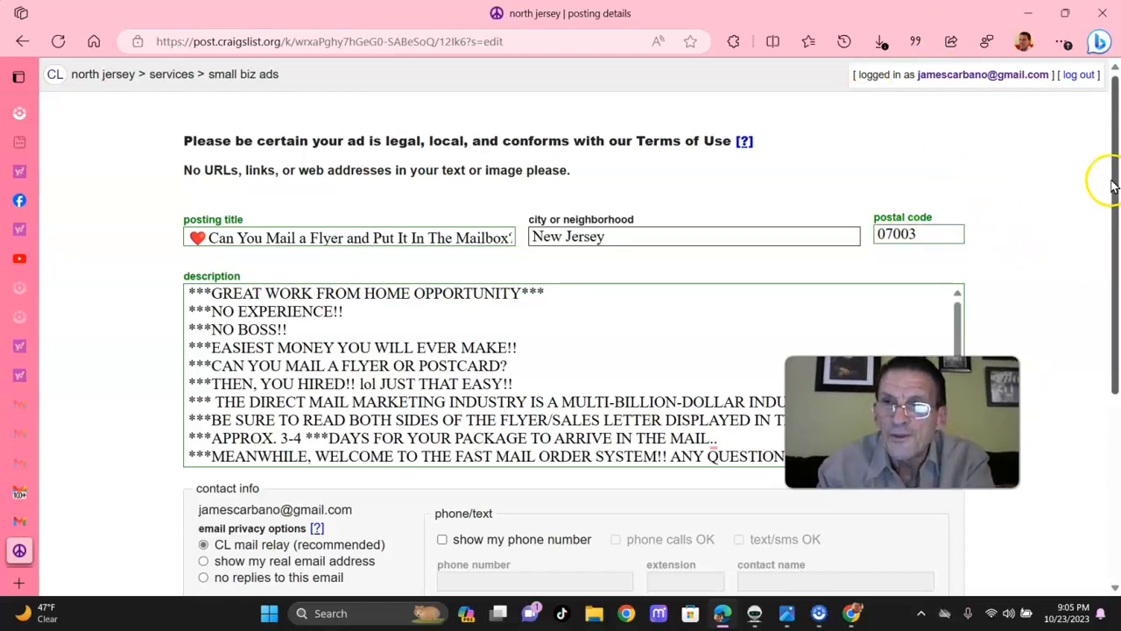
- Enable showing a phone number in the ad's contact info section
click(819, 613)
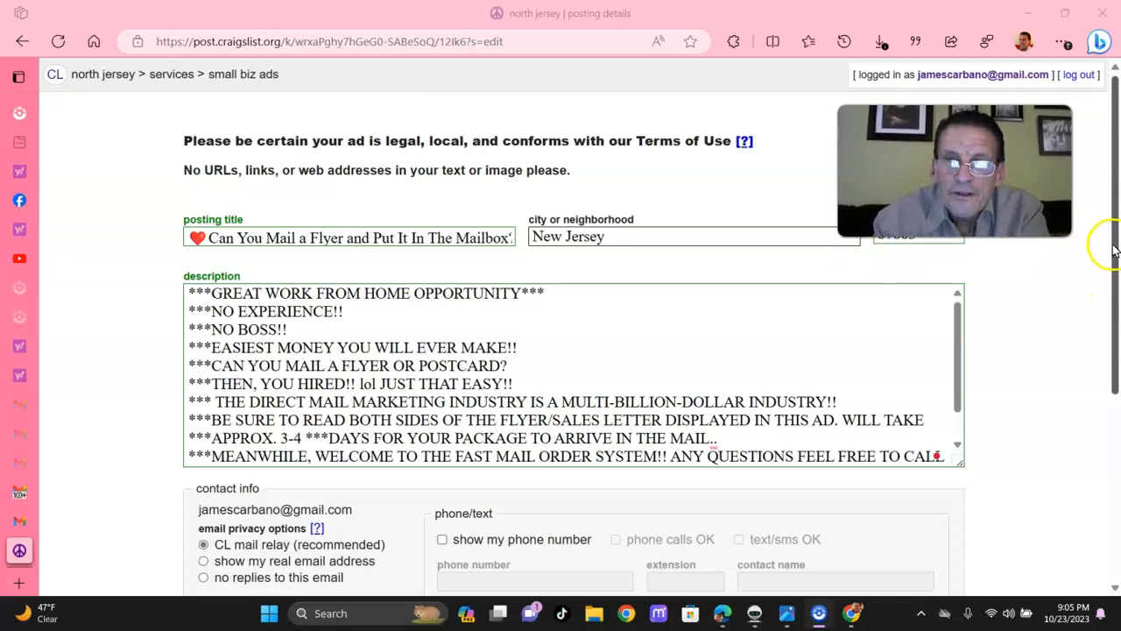
drag(1117, 250, 1103, 362)
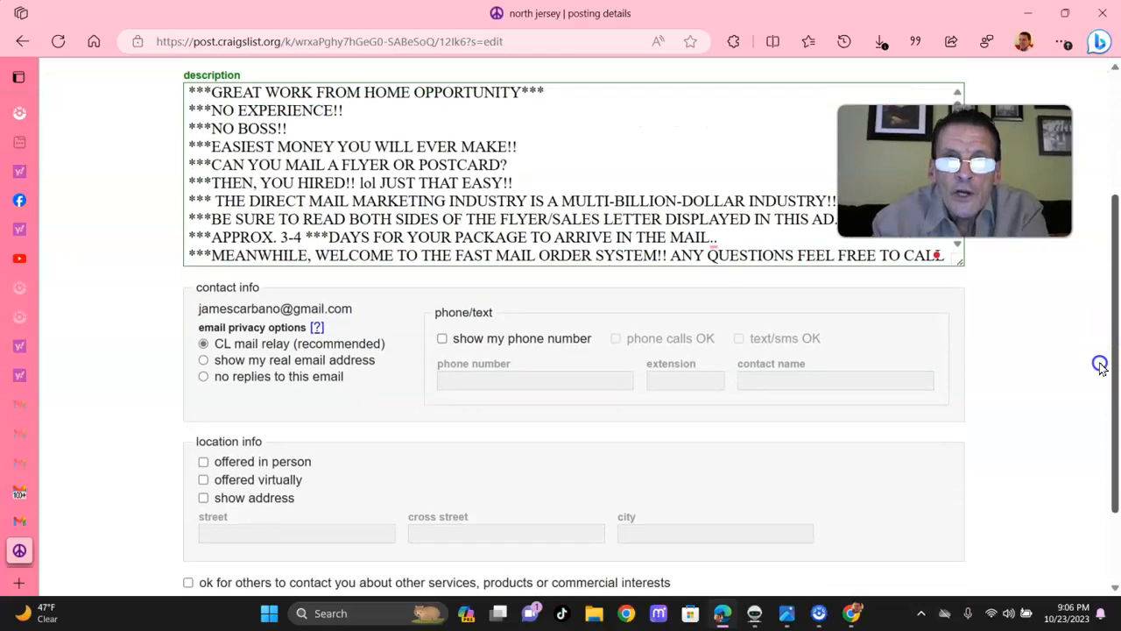
drag(1103, 362, 1092, 301)
drag(957, 270, 947, 306)
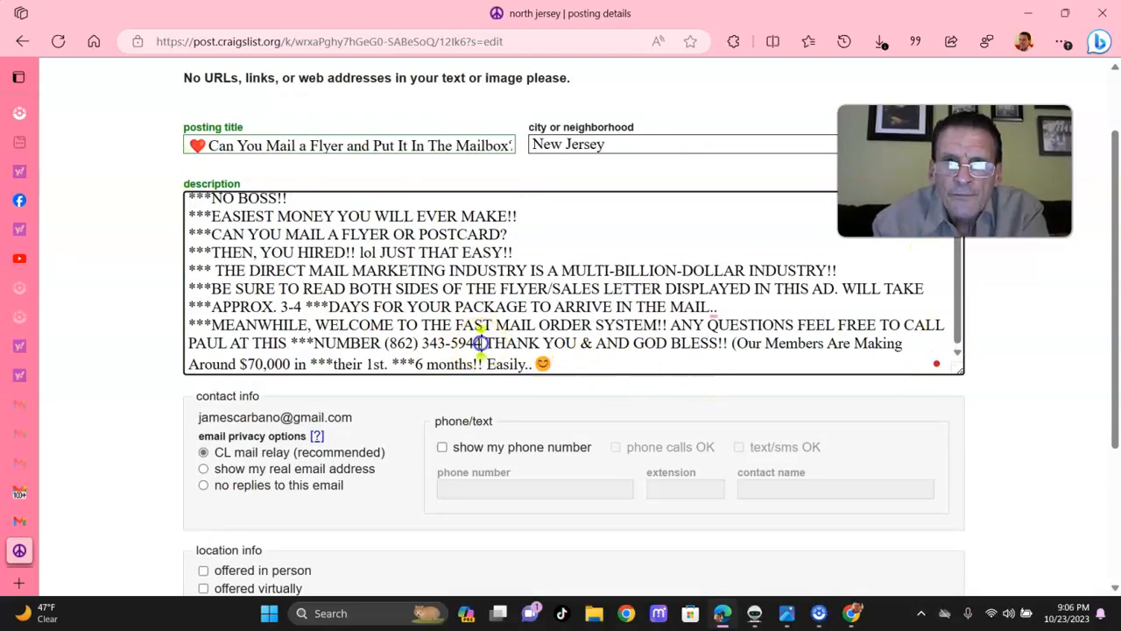
drag(481, 343, 374, 344)
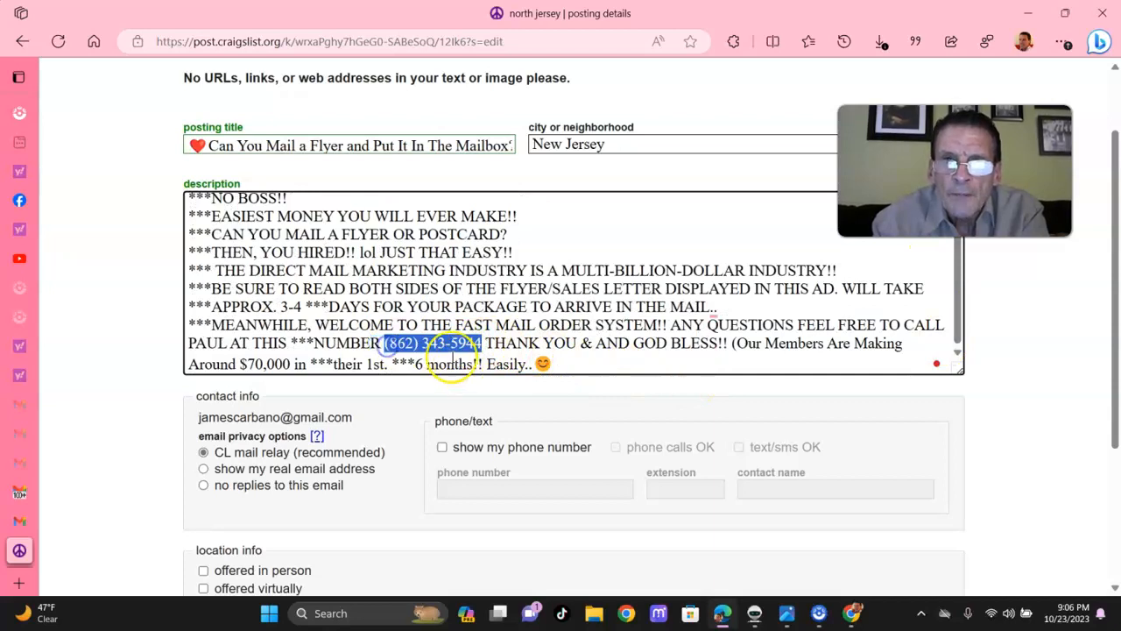
click(126, 243)
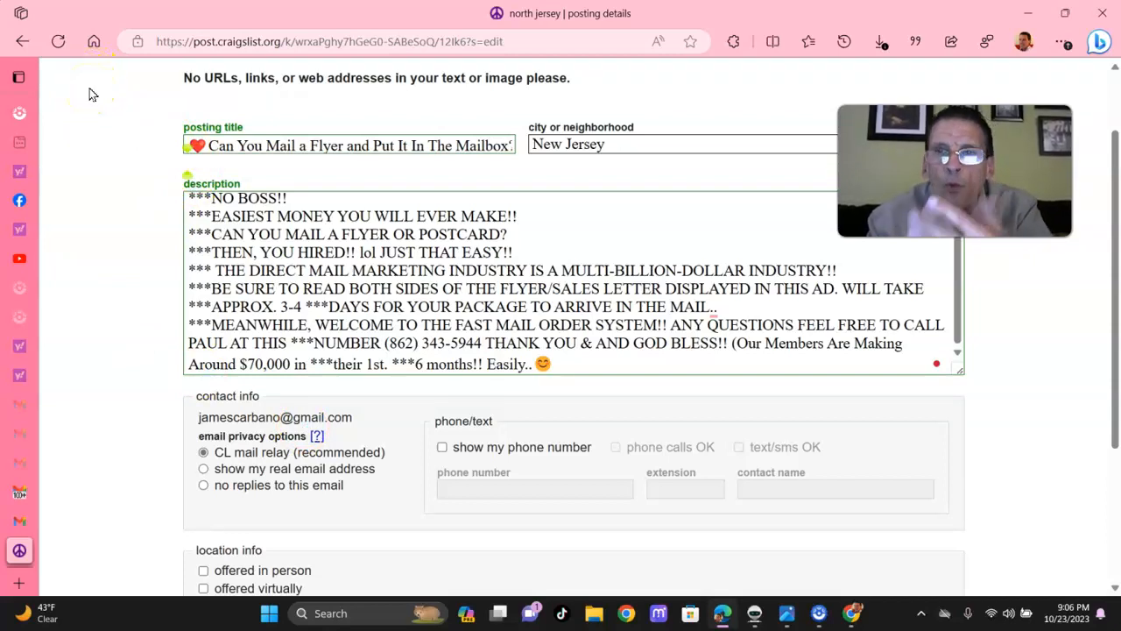
click(91, 98)
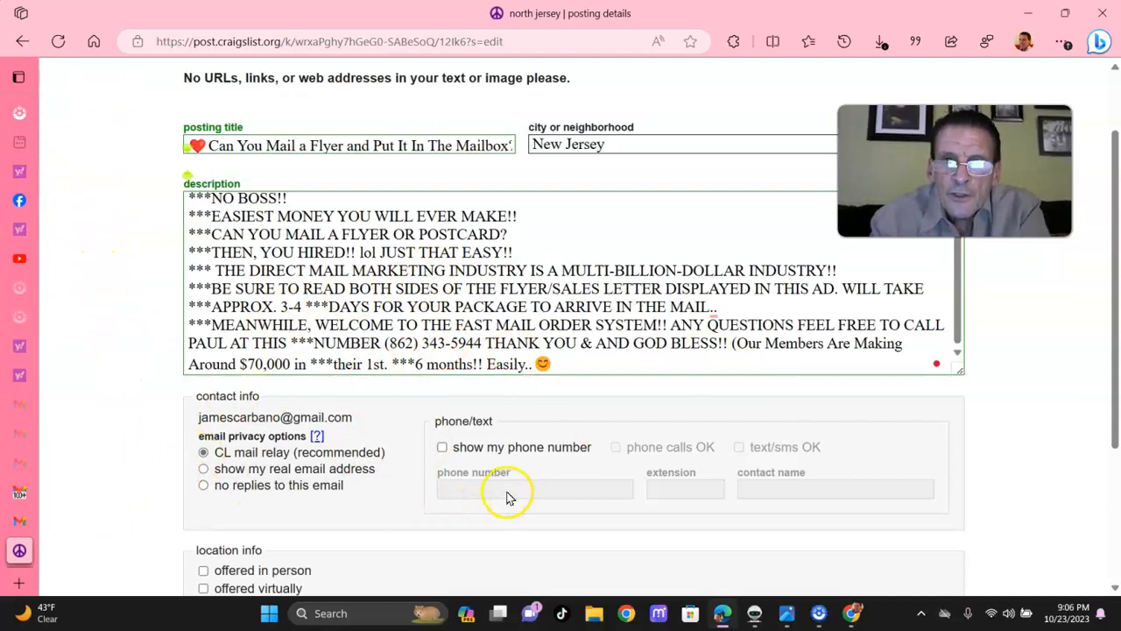
click(442, 447)
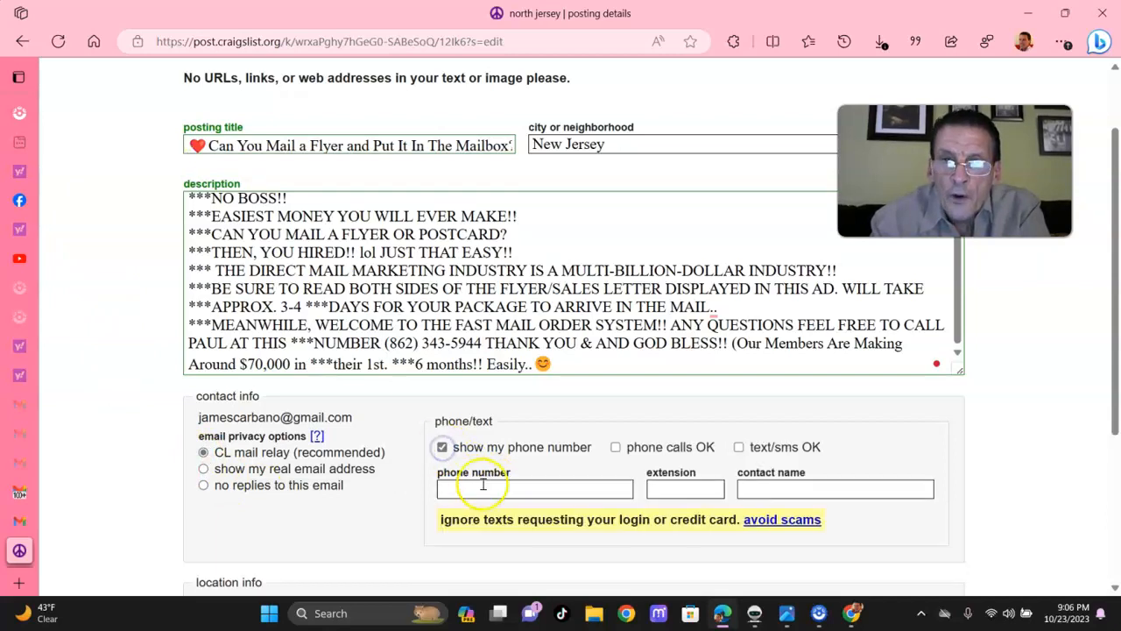
click(482, 484)
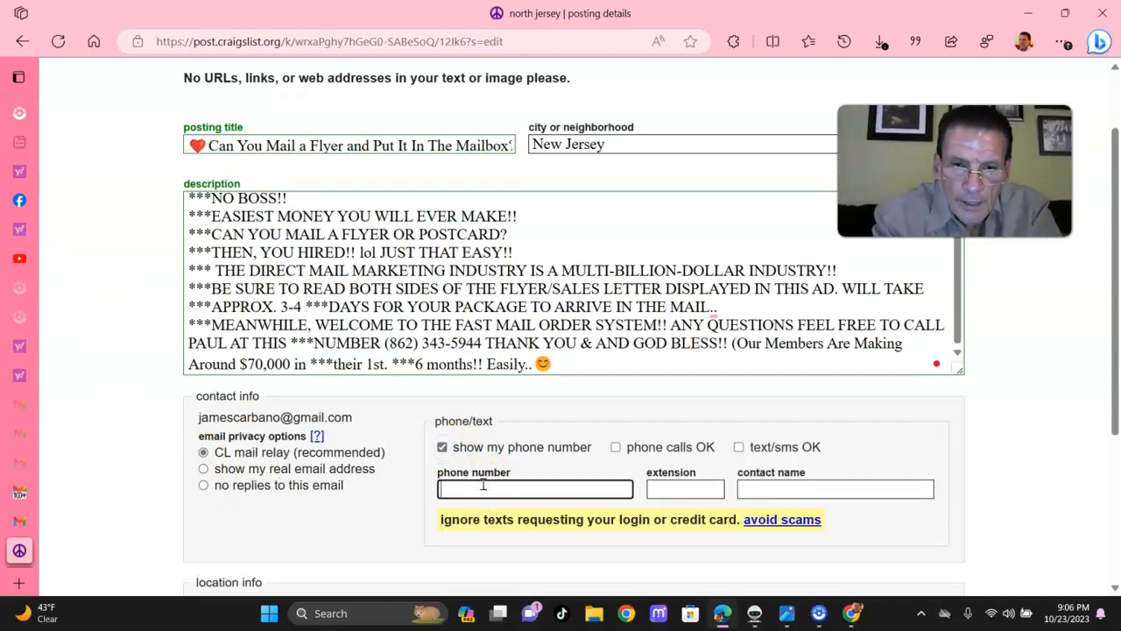
text((862) 343)
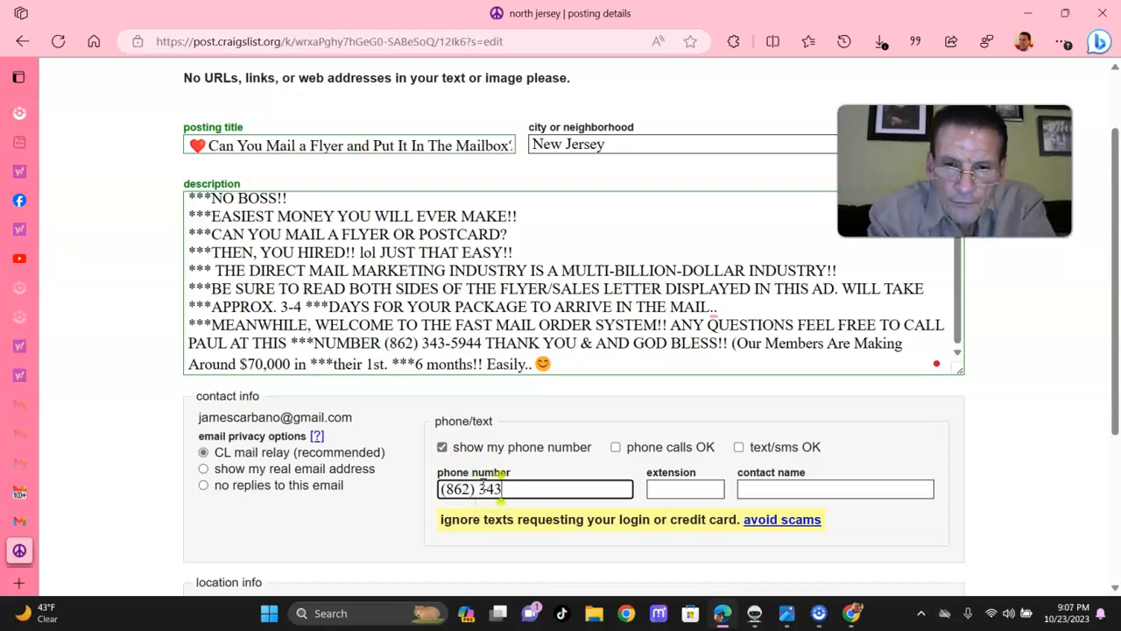
text(-59)
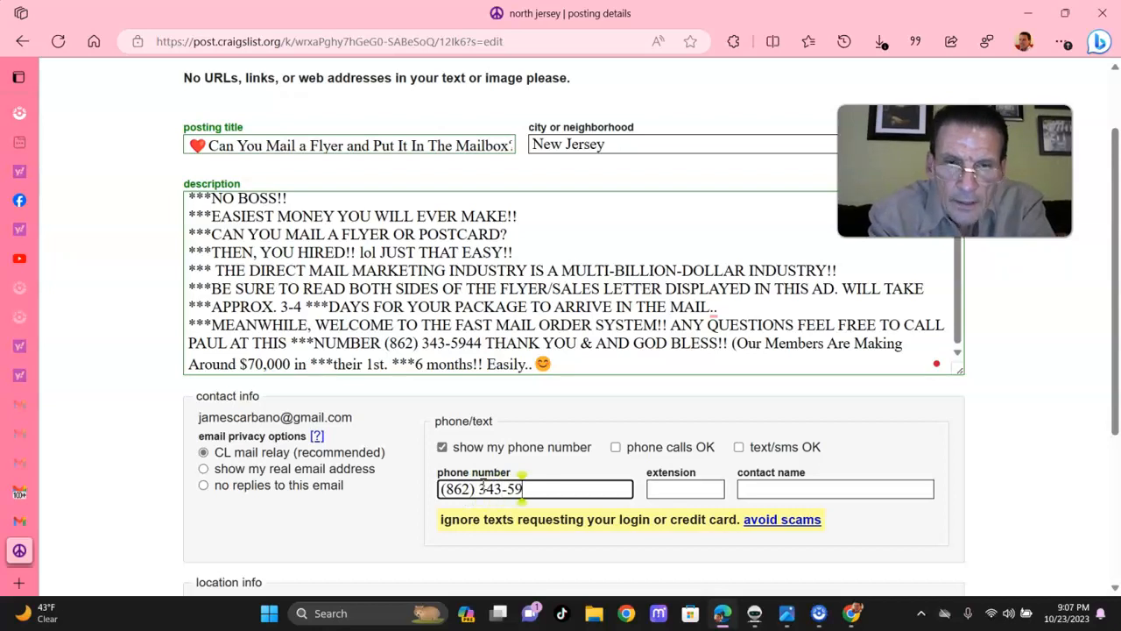
text(44)
click(1013, 435)
scroll(1115, 352, down, 3)
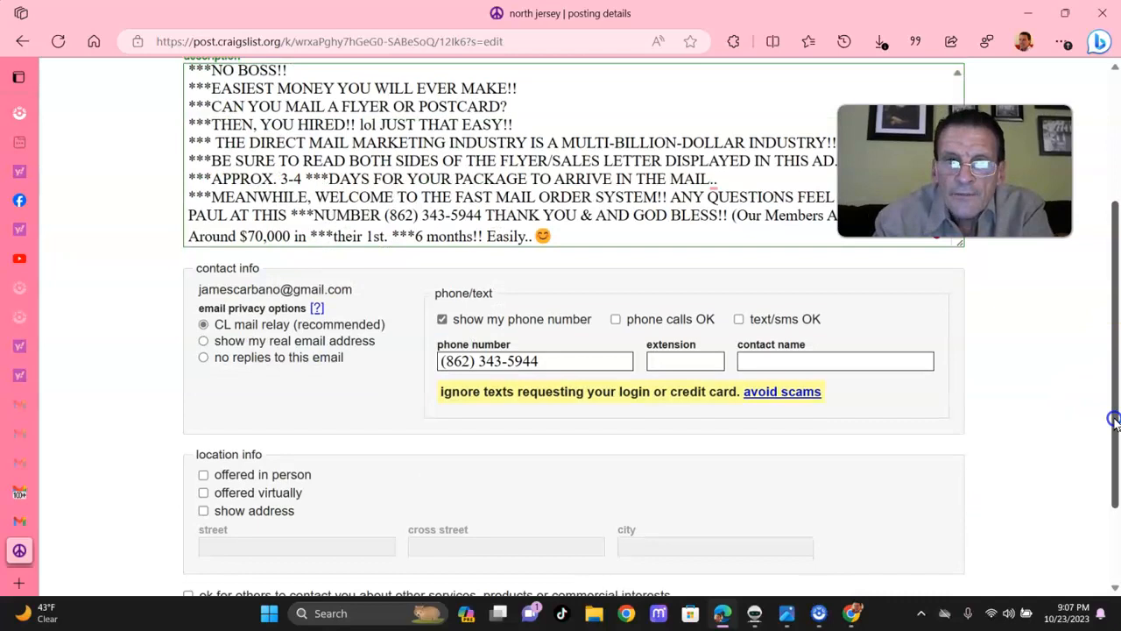
- Continue past the map location for 07003 to the image upload step
click(920, 507)
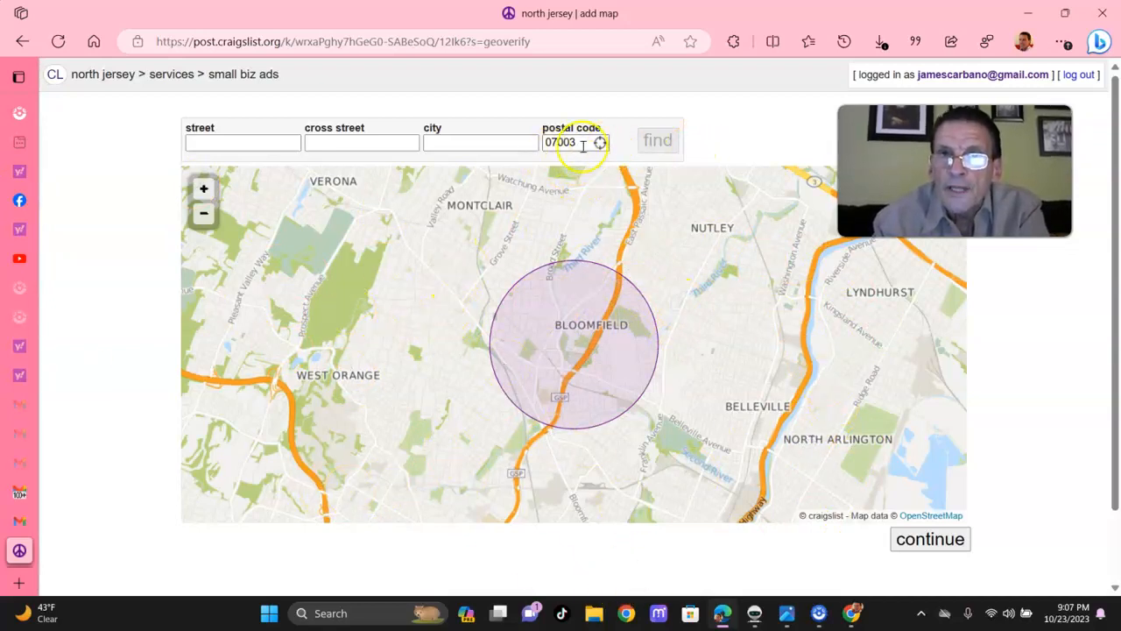
drag(596, 142, 500, 143)
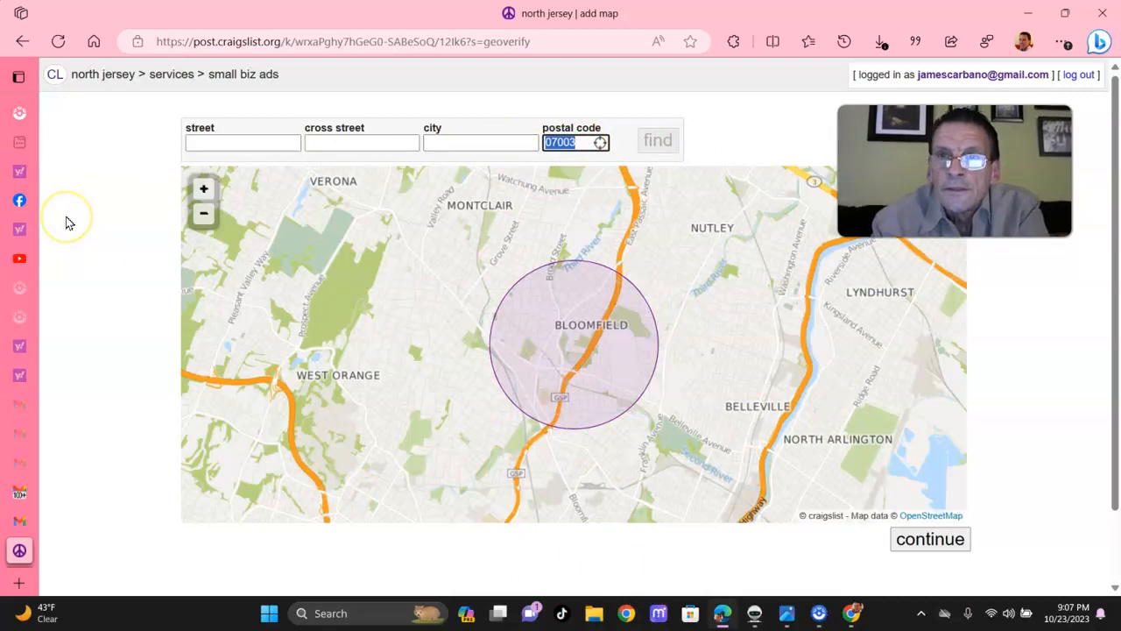
click(750, 138)
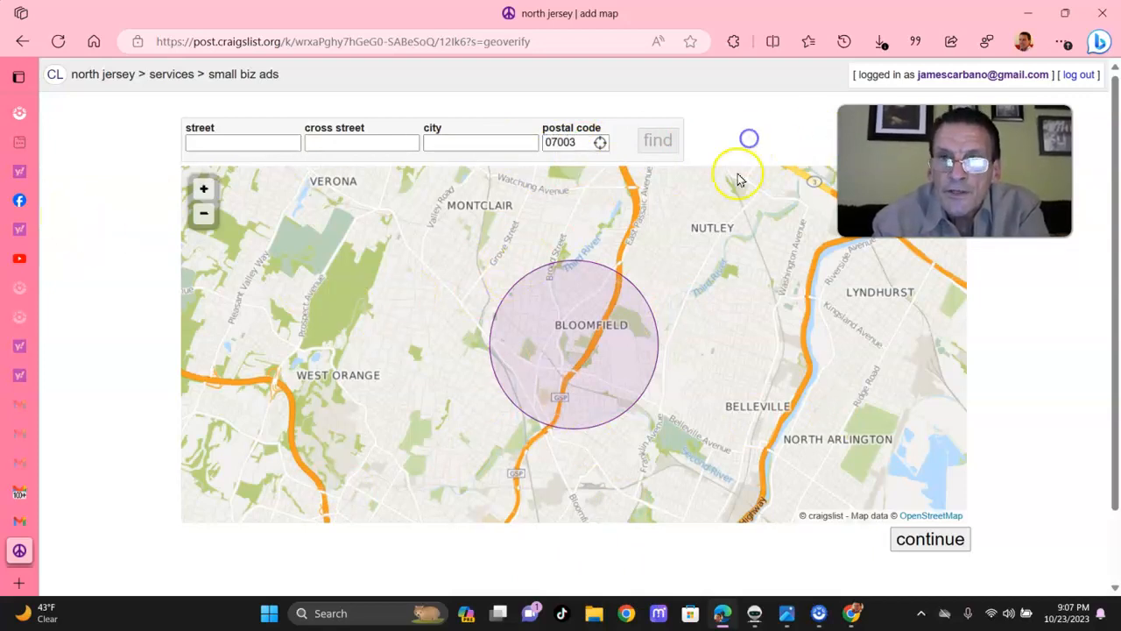
click(935, 540)
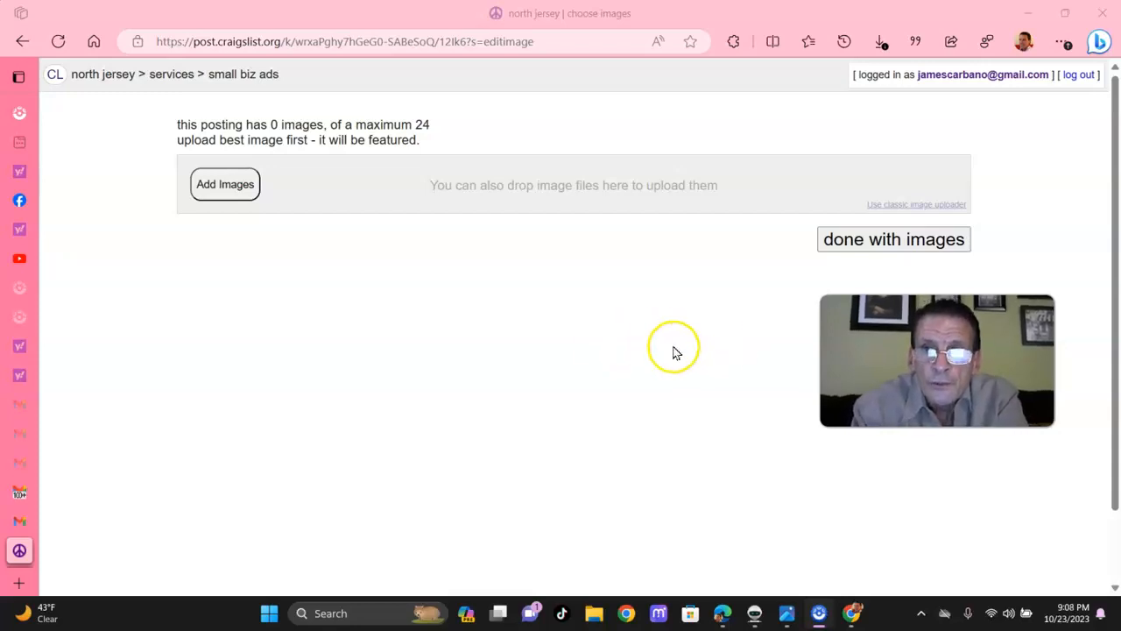
- Upload the front flyer image through Add Images as the first, featured picture
click(240, 187)
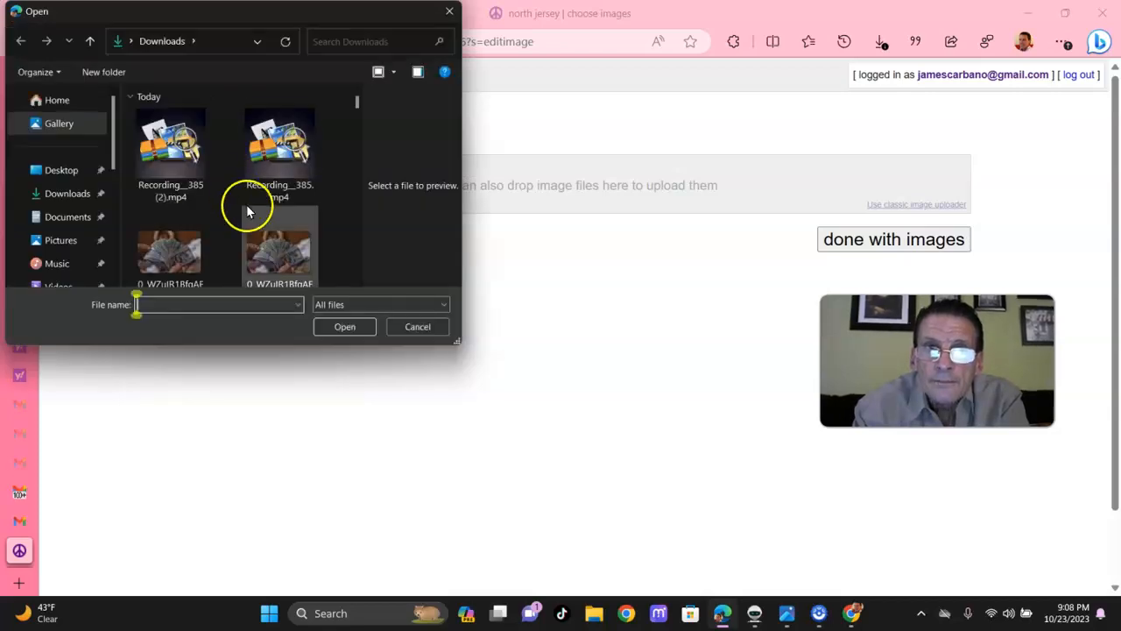
click(357, 282)
click(358, 281)
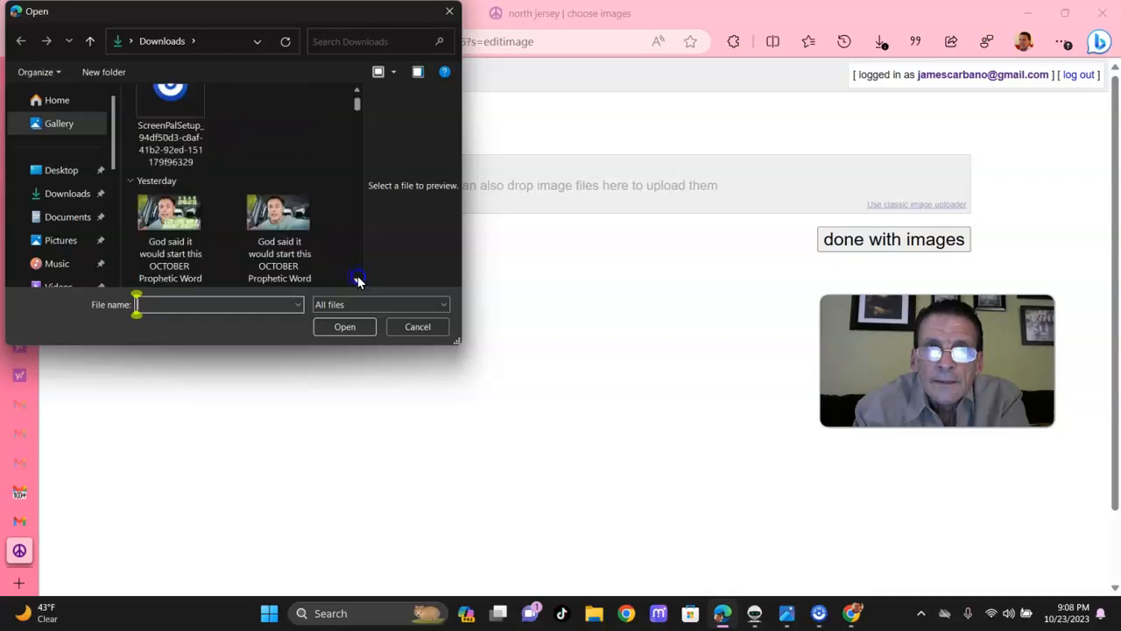
click(358, 281)
click(357, 281)
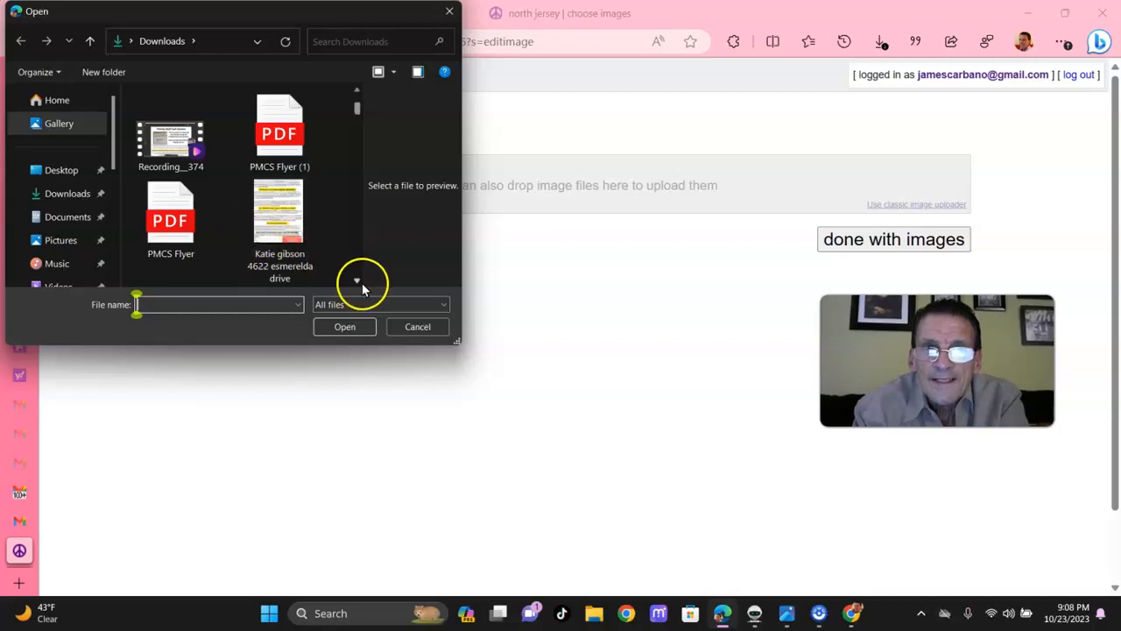
click(357, 281)
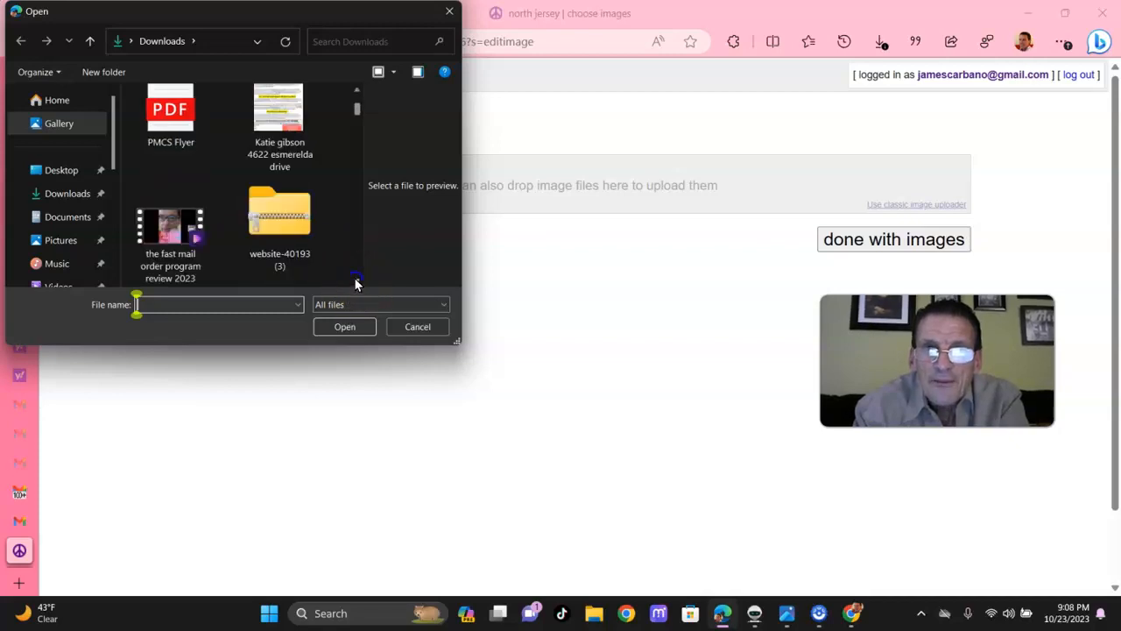
click(357, 282)
click(275, 127)
click(333, 329)
click(347, 327)
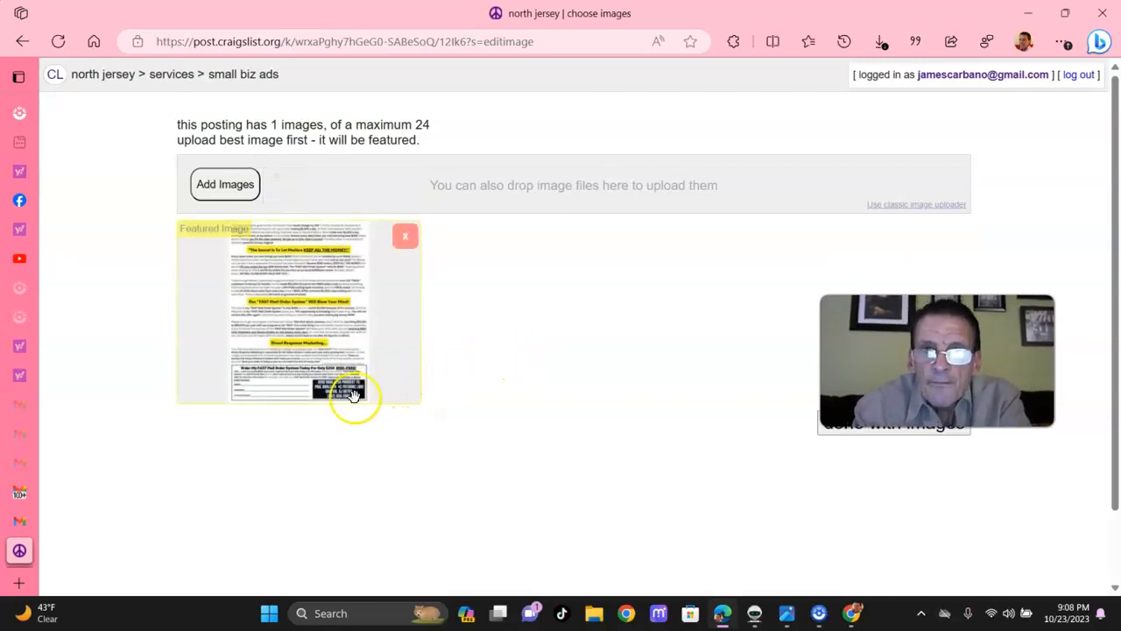
- Upload image file 12 as the second picture showing the flyer's back side
click(205, 185)
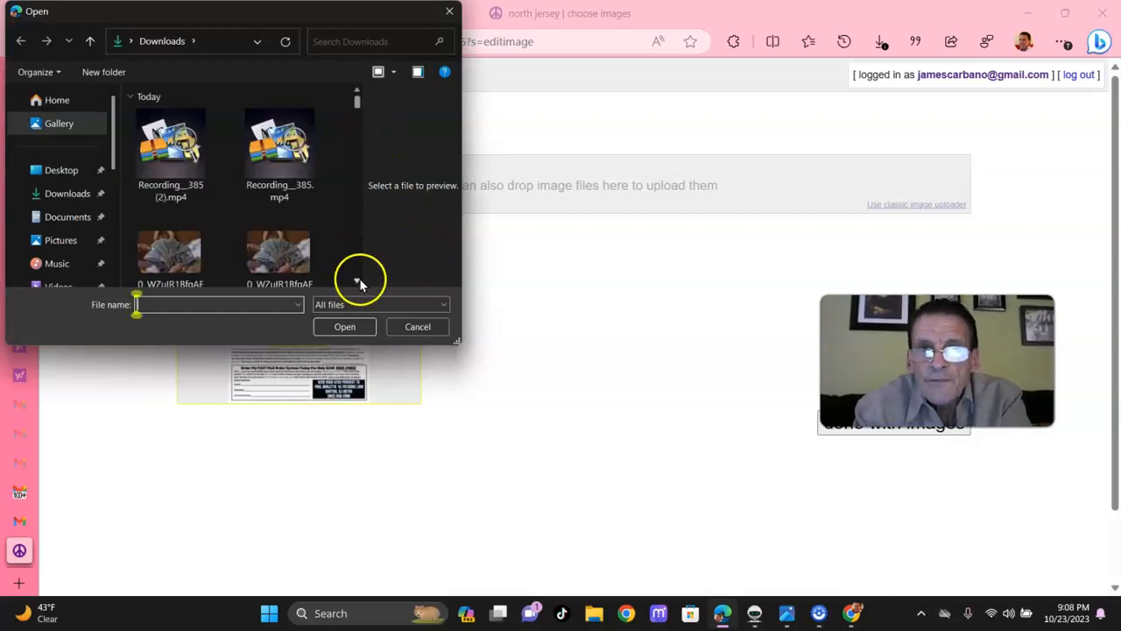
scroll(358, 283, down, 2)
scroll(358, 283, down, 3)
scroll(356, 280, down, 2)
scroll(357, 281, down, 2)
scroll(357, 282, down, 2)
scroll(357, 281, down, 1)
scroll(357, 283, down, 2)
scroll(357, 282, down, 1)
scroll(356, 282, down, 1)
scroll(357, 282, down, 1)
scroll(357, 282, down, 1)
scroll(357, 282, down, 1)
scroll(357, 283, down, 1)
scroll(356, 282, down, 1)
scroll(356, 282, down, 1)
scroll(357, 282, down, 1)
scroll(356, 282, down, 1)
scroll(357, 282, down, 1)
scroll(356, 282, down, 1)
scroll(357, 282, down, 1)
scroll(357, 282, down, 1)
scroll(356, 283, down, 1)
scroll(357, 282, down, 1)
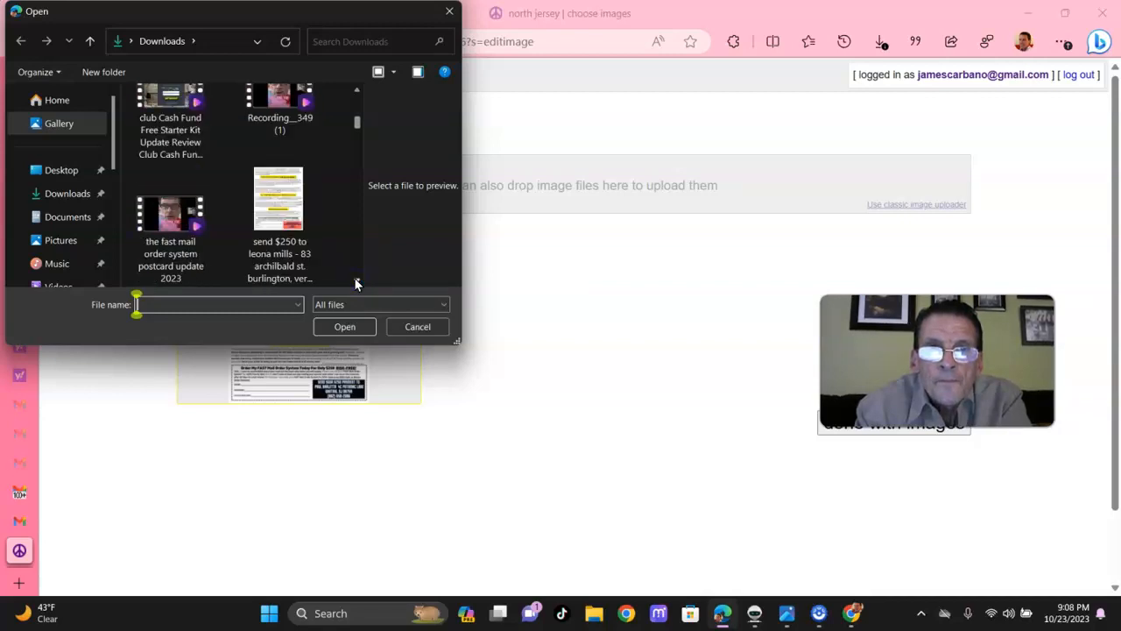
scroll(356, 282, down, 1)
scroll(356, 282, down, 1)
scroll(356, 282, down, 1)
scroll(356, 282, down, 1)
scroll(357, 282, down, 1)
scroll(356, 282, down, 1)
scroll(356, 282, down, 1)
scroll(357, 282, down, 1)
scroll(356, 282, down, 1)
scroll(357, 282, down, 1)
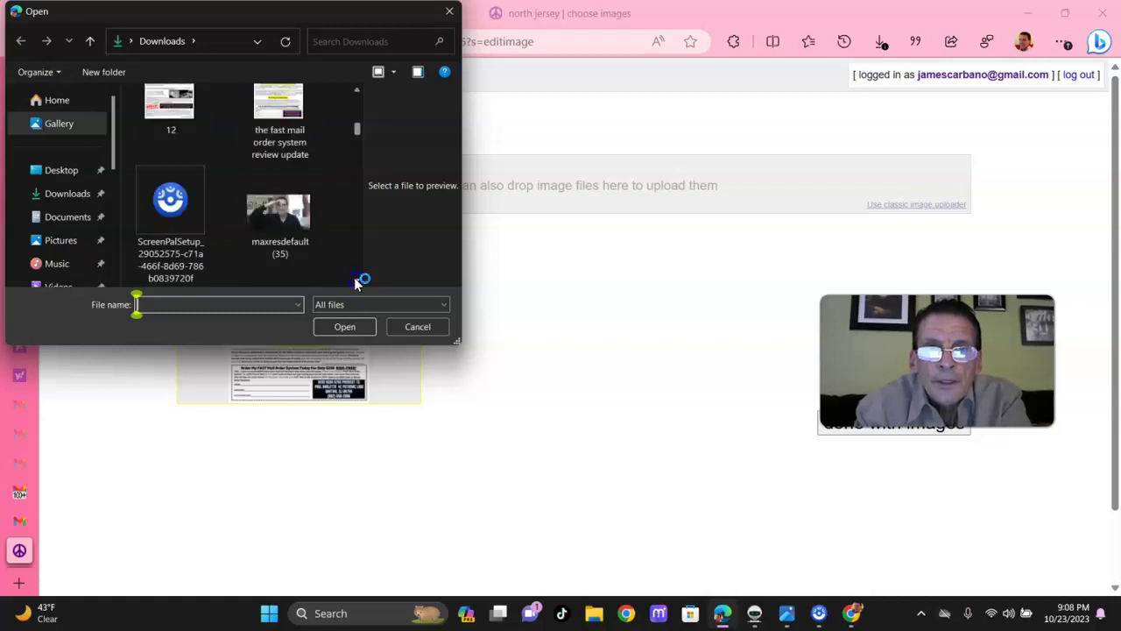
click(171, 103)
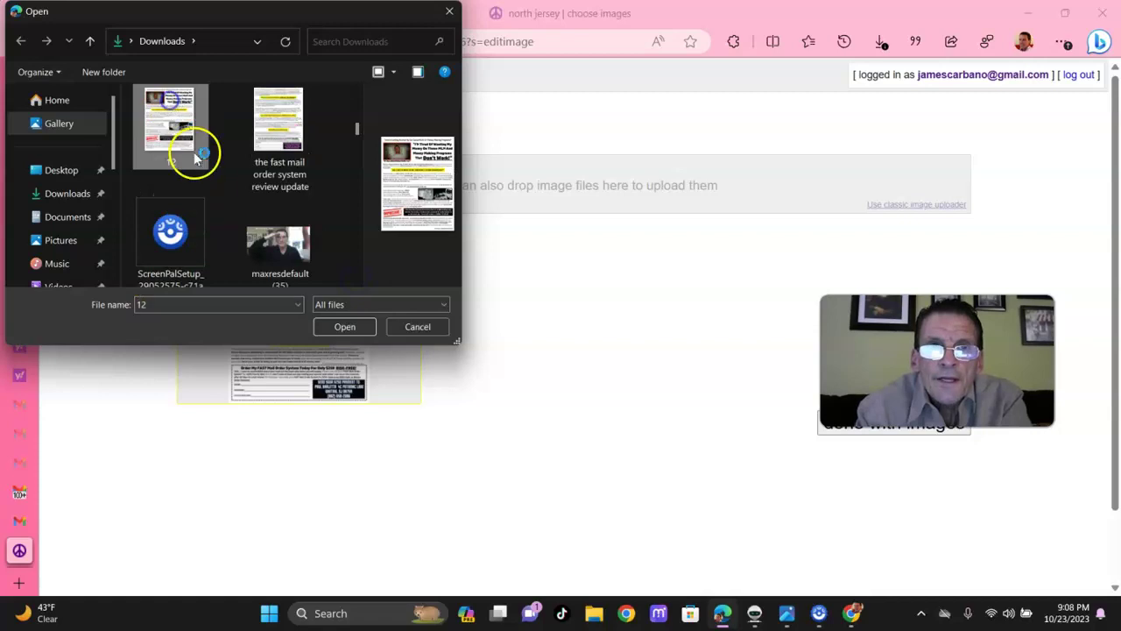
click(360, 326)
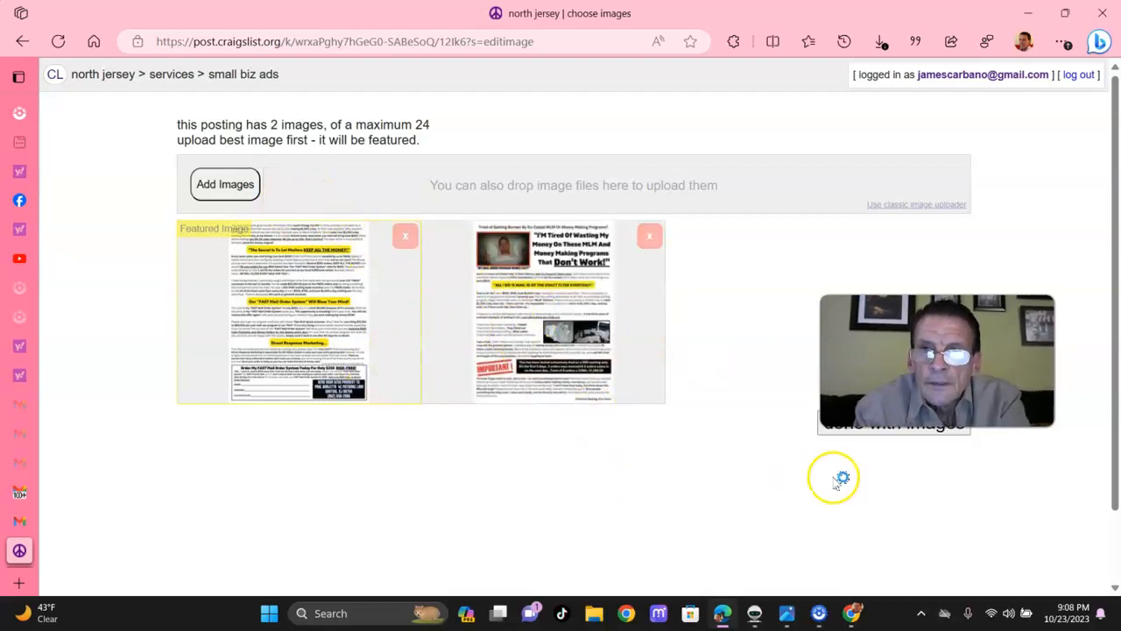
mouse_move(1113, 311)
mouse_down()
mouse_move(1098, 484)
mouse_move(1096, 225)
mouse_up()
scroll(1097, 237, down, 1)
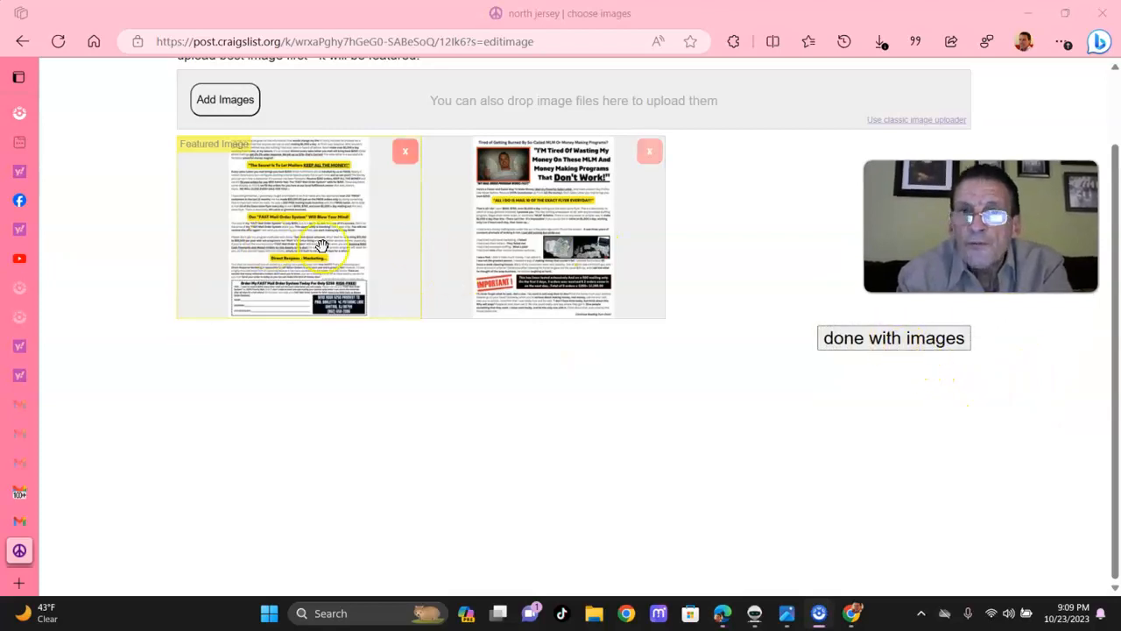
- Finish with images and flip the preview between the front and back flyer thumbnails
click(928, 340)
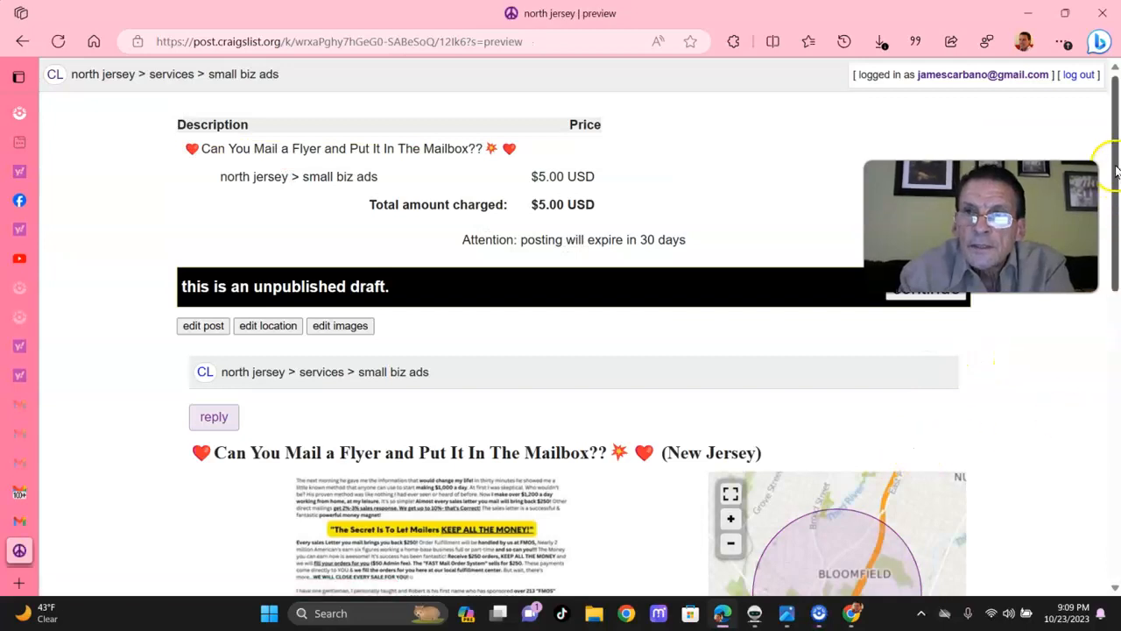
mouse_move(1116, 171)
mouse_down()
mouse_move(1105, 396)
mouse_move(1065, 302)
mouse_up()
scroll(1065, 307, down, 1)
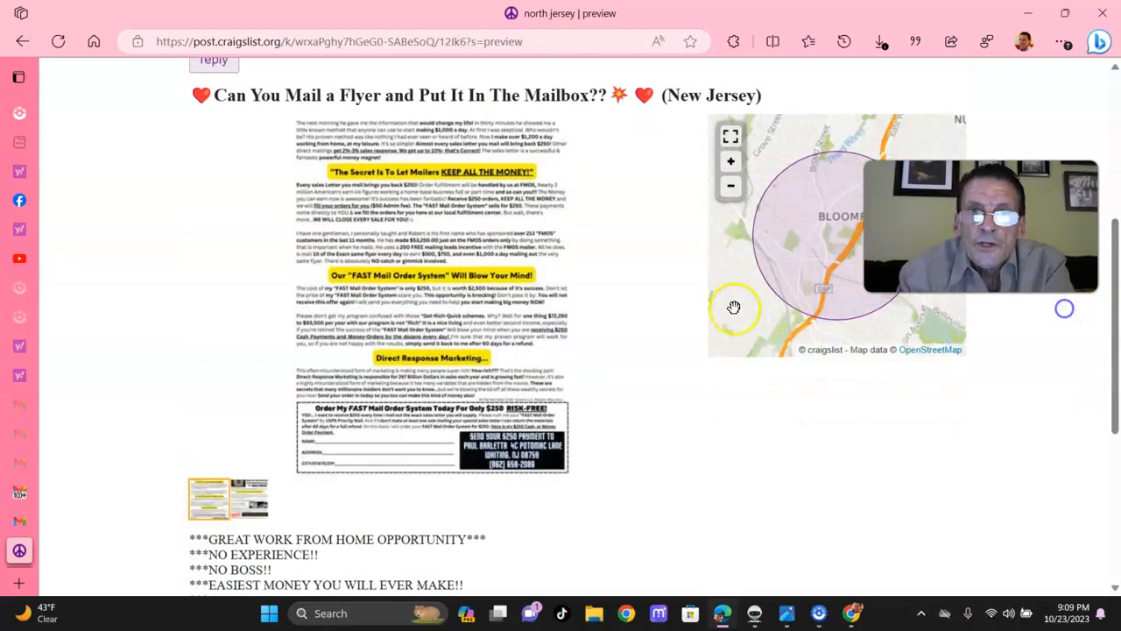
click(243, 499)
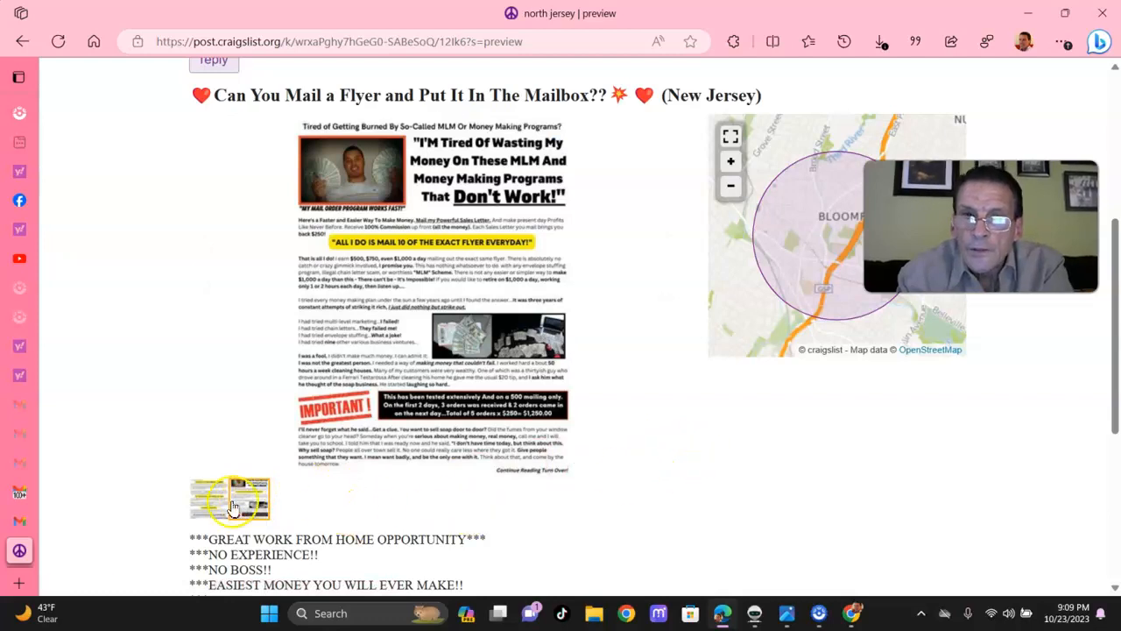
click(208, 496)
click(250, 493)
click(209, 495)
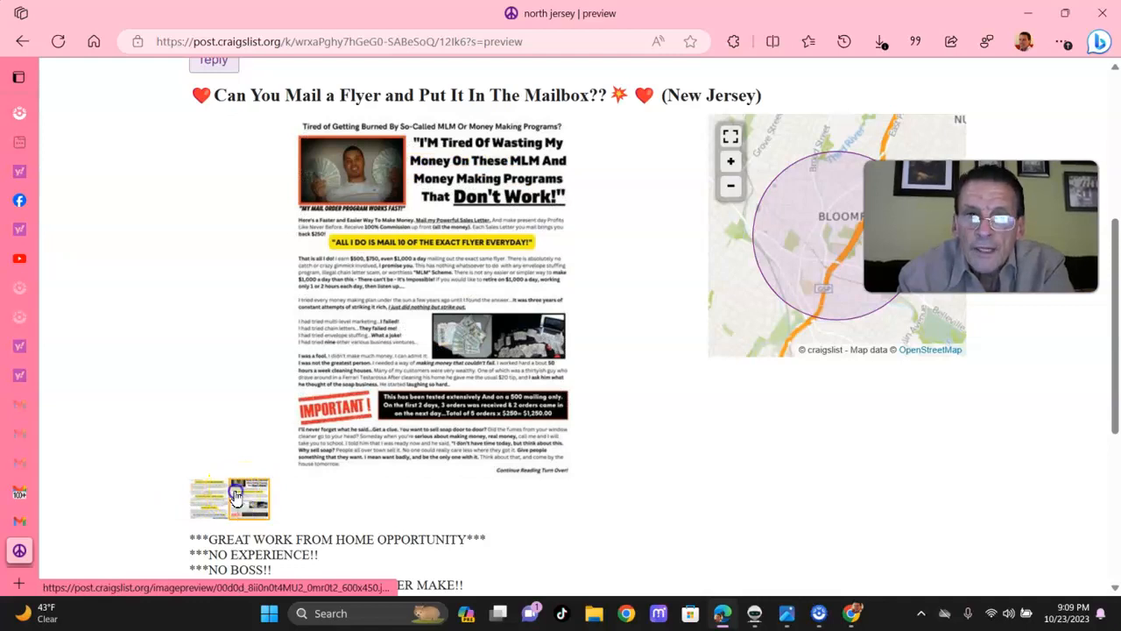
- Step through both flyers with the gallery arrows, enlarge one for a closer look, and close it
click(668, 270)
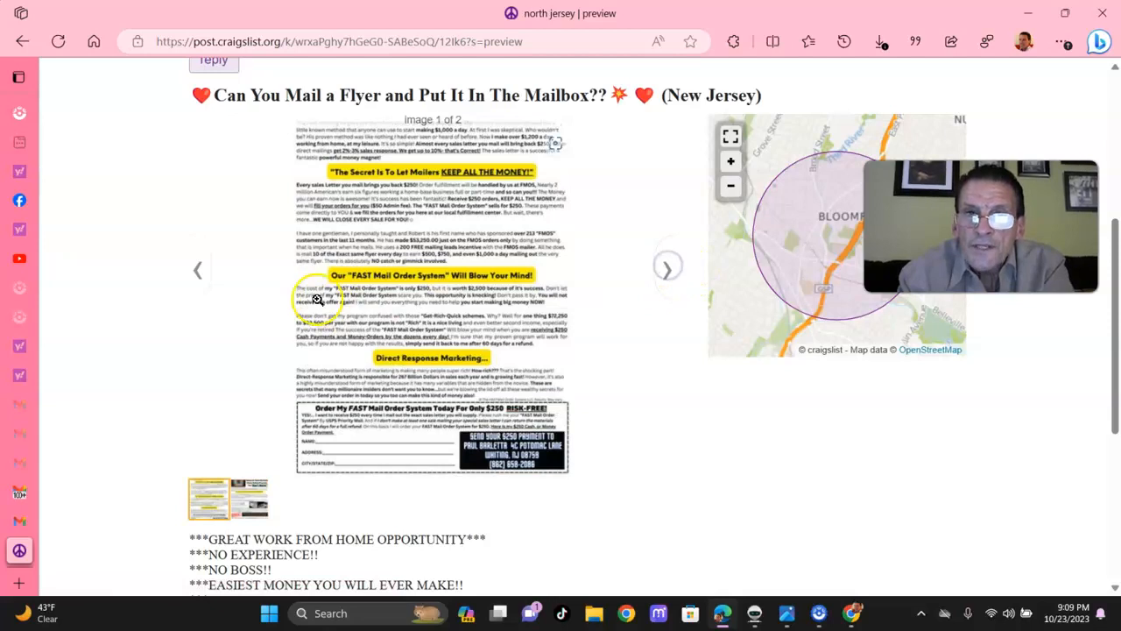
click(198, 271)
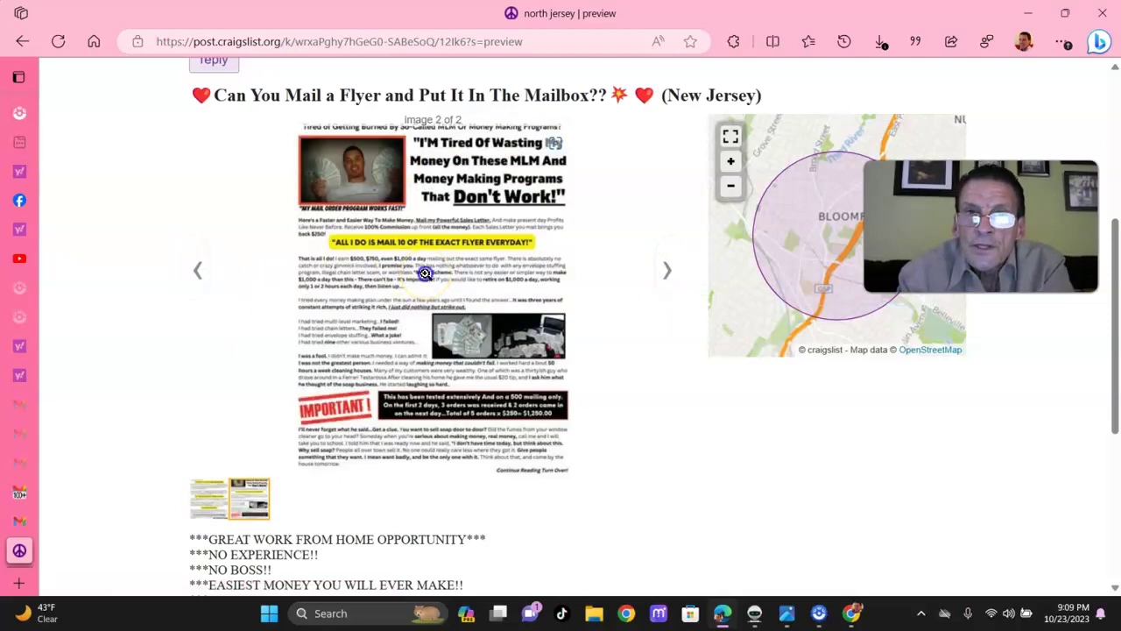
click(424, 273)
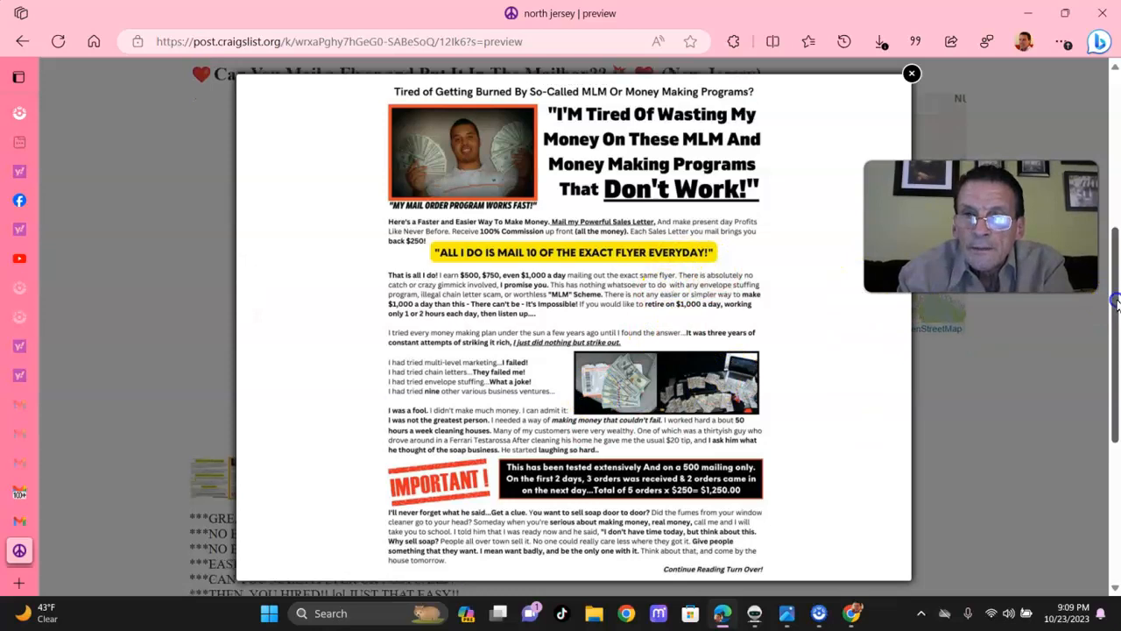
scroll(1115, 296, up, 2)
click(913, 75)
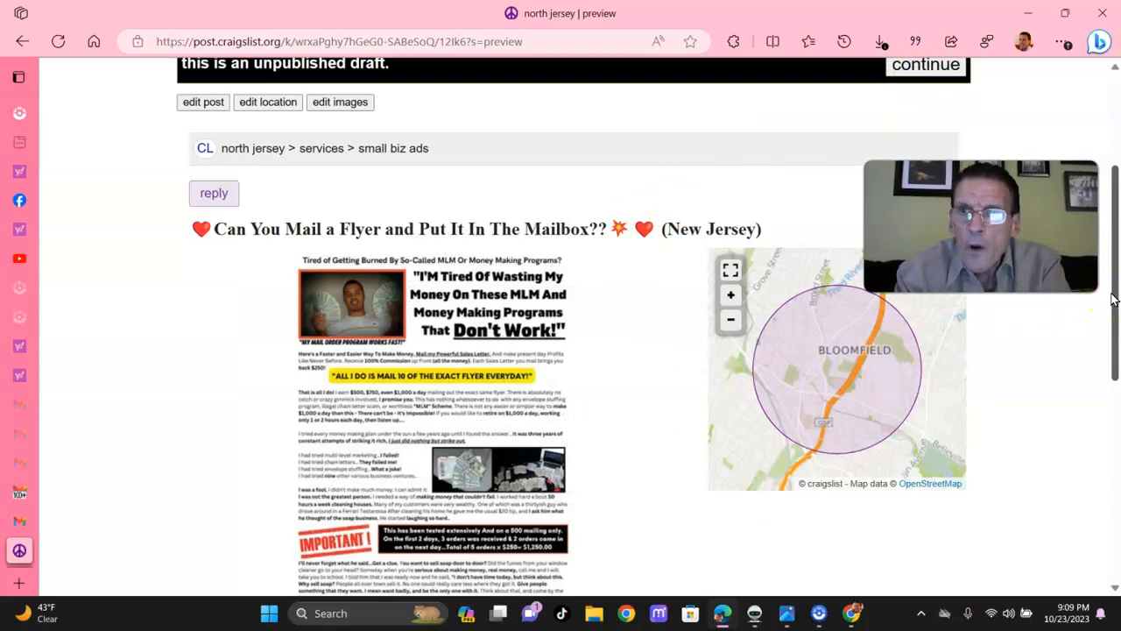
- Scroll down the draft preview to review the full ad description below the flyers
click(1079, 332)
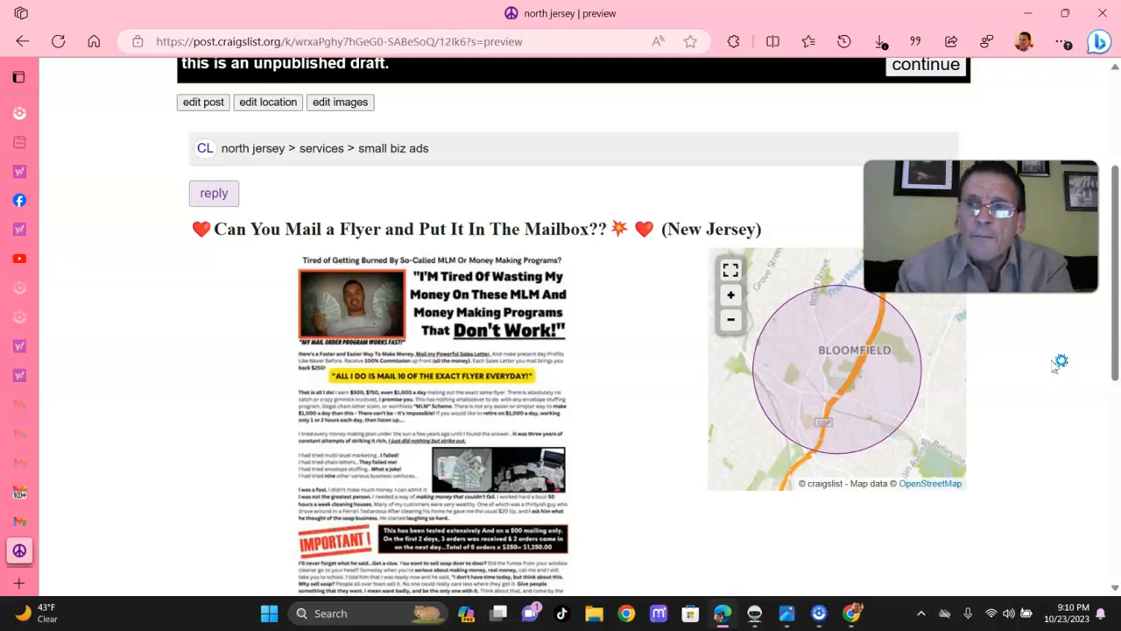
click(1103, 307)
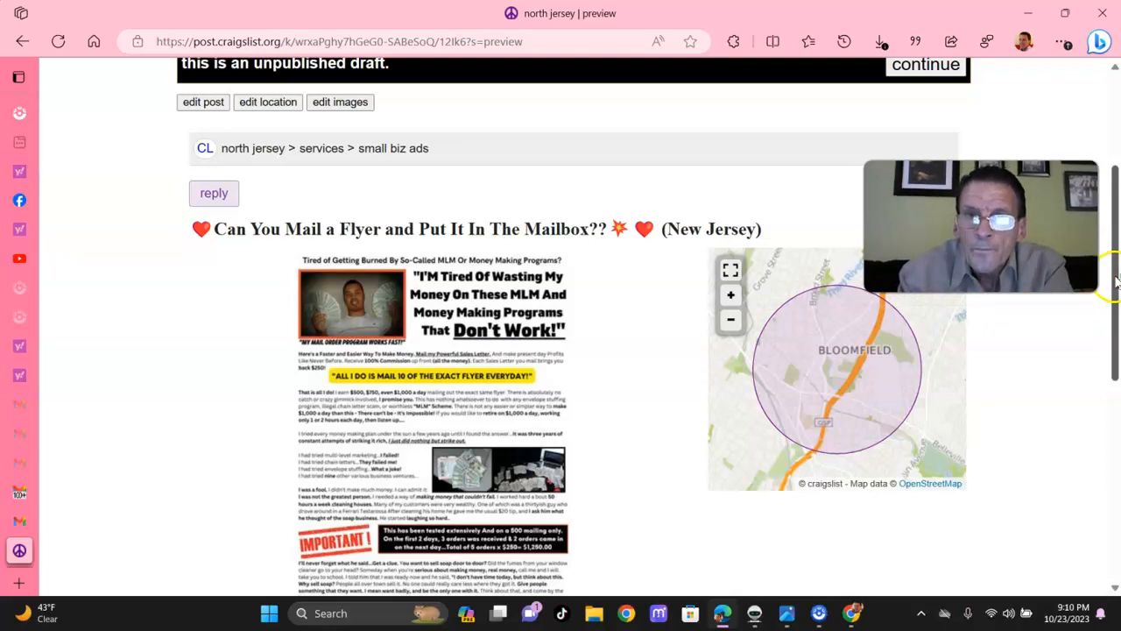
drag(1115, 282, 1100, 473)
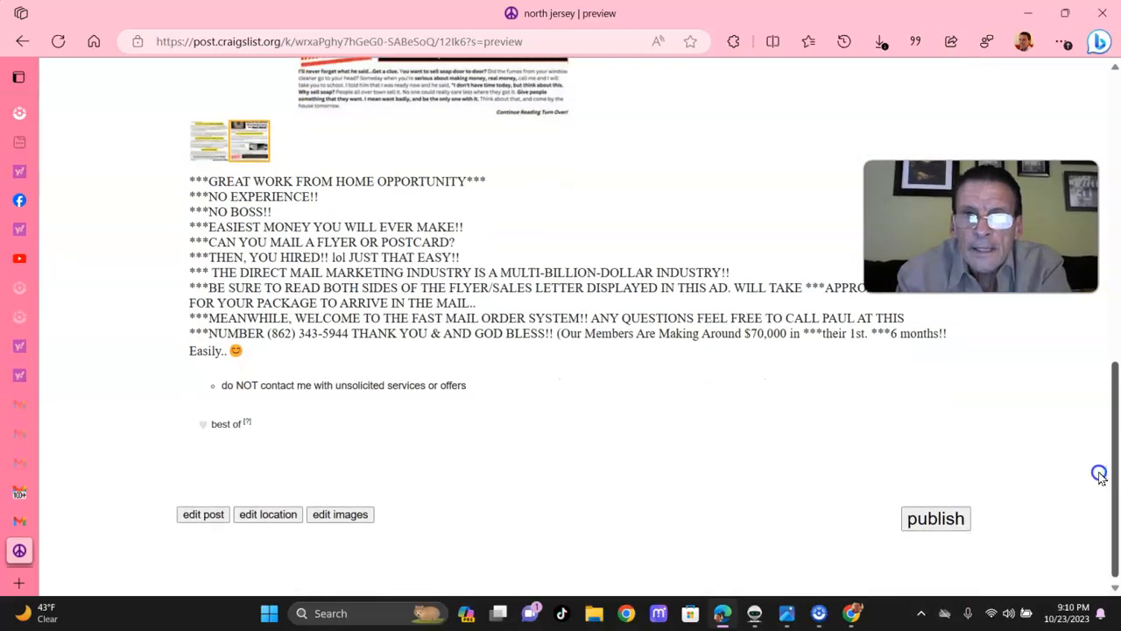
- Publish the draft to reach the $5 payment form, then return to the north jersey home page
click(926, 523)
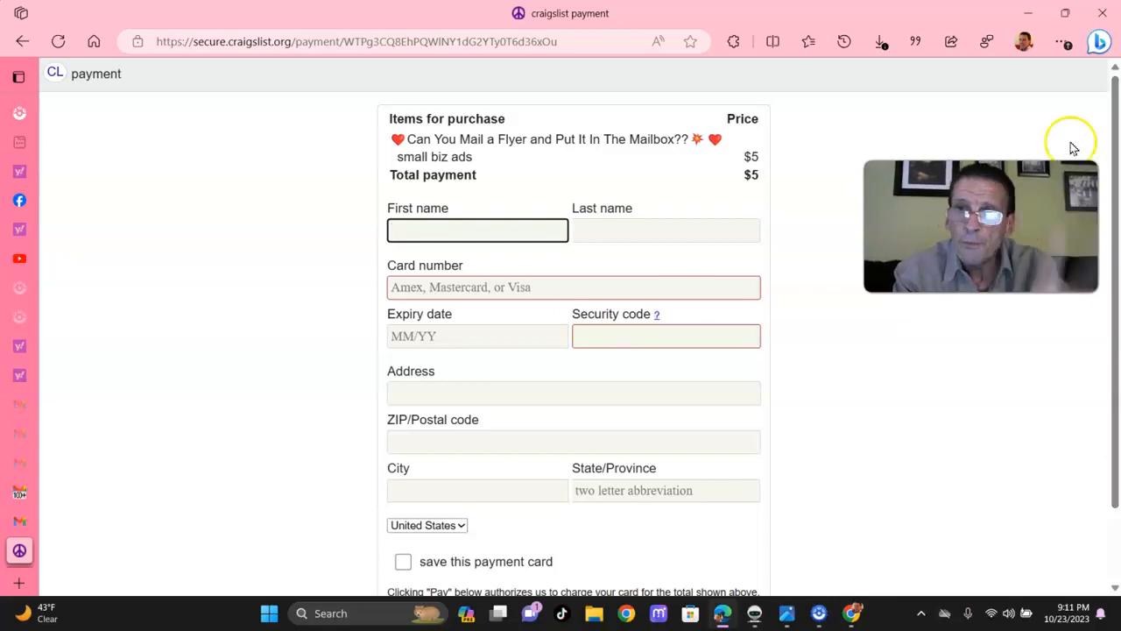
scroll(1116, 219, down, 1)
scroll(1116, 219, down, 1)
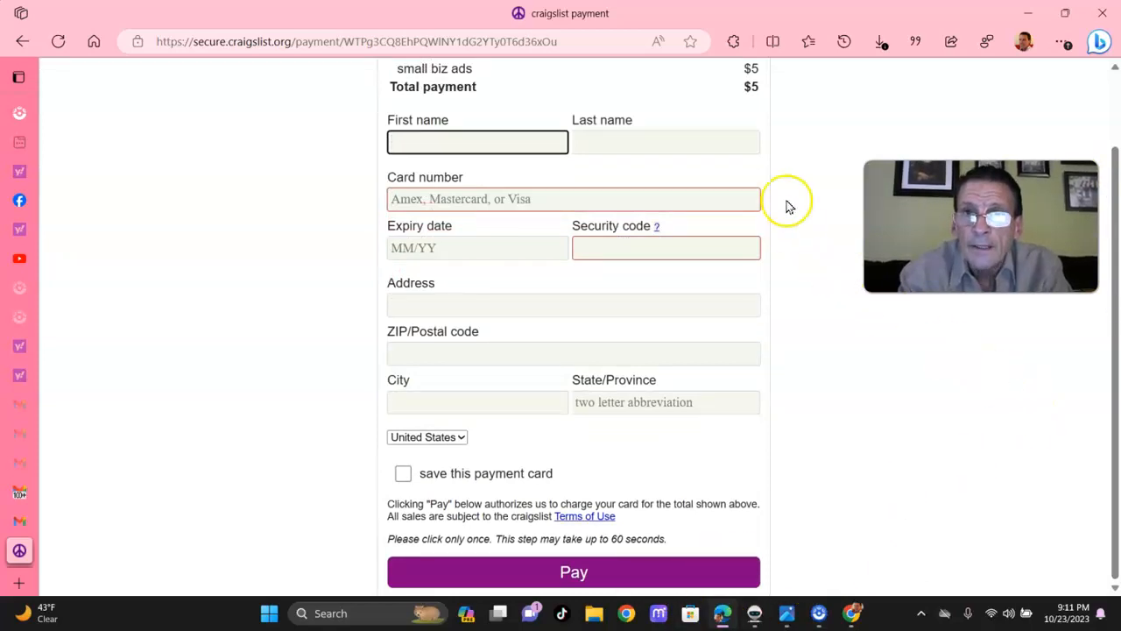
scroll(1116, 226, up, 1)
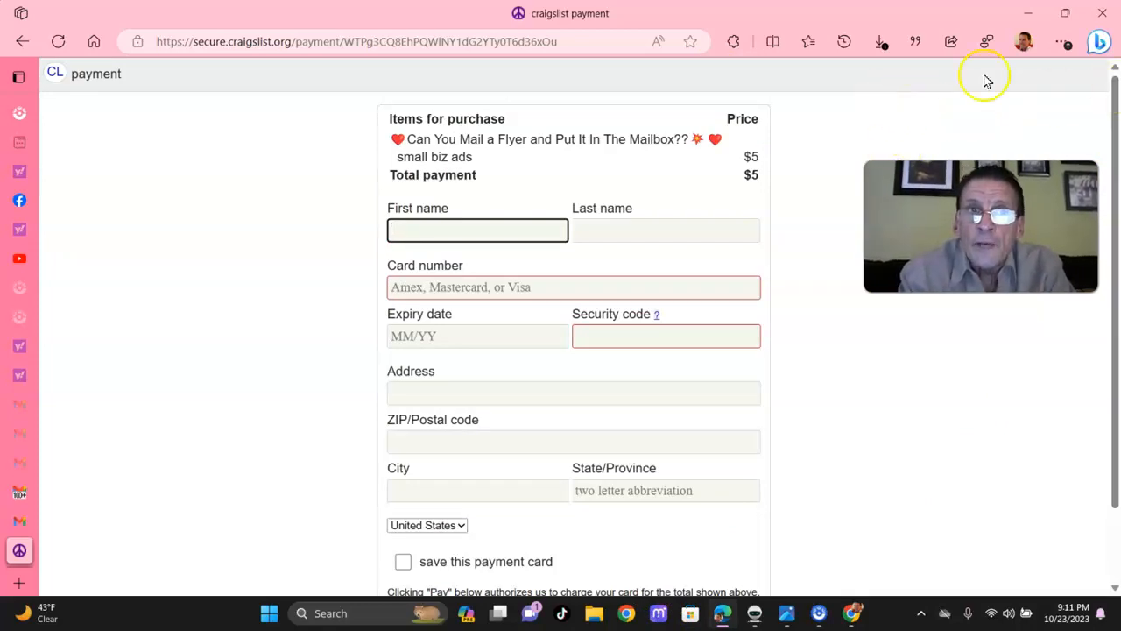
click(54, 77)
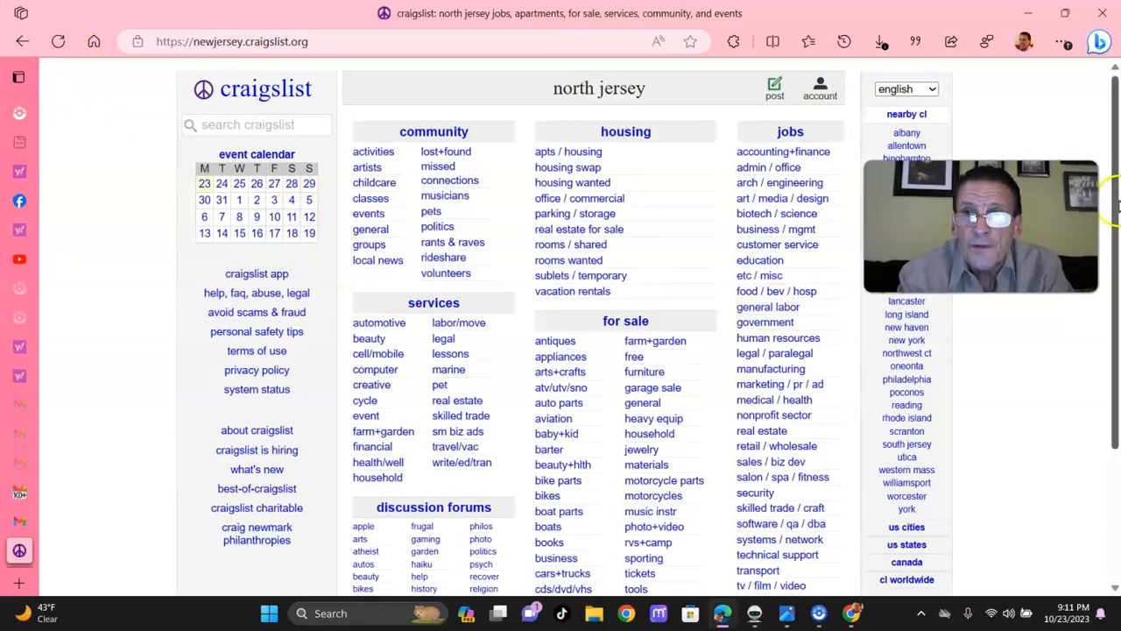
mouse_move(1113, 184)
mouse_down()
mouse_move(1117, 224)
mouse_move(1109, 169)
mouse_up()
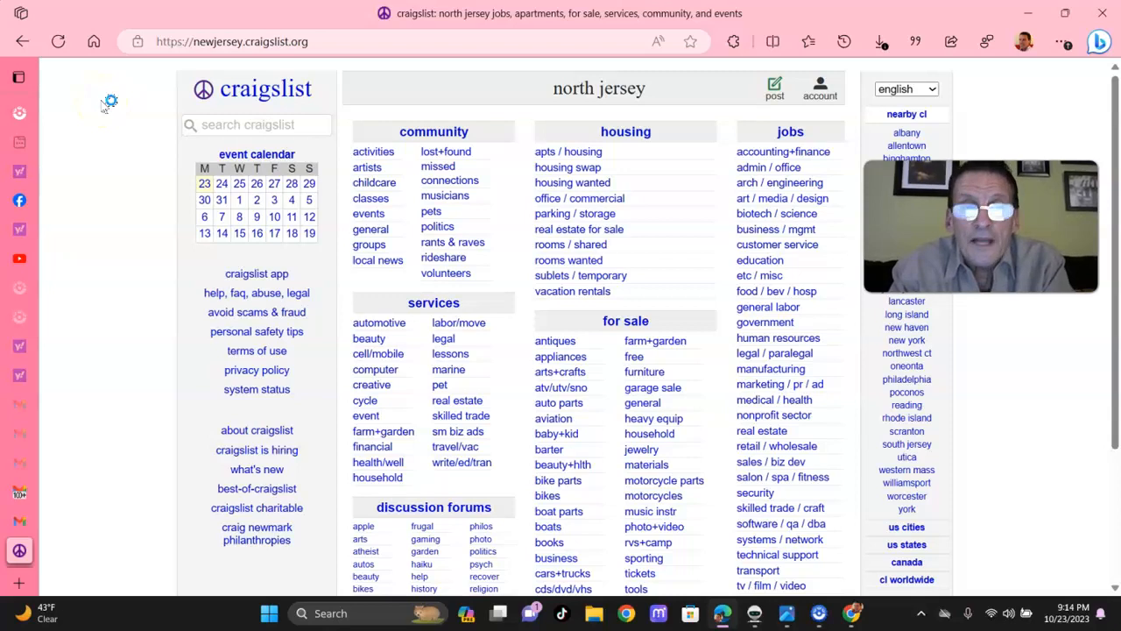
click(70, 486)
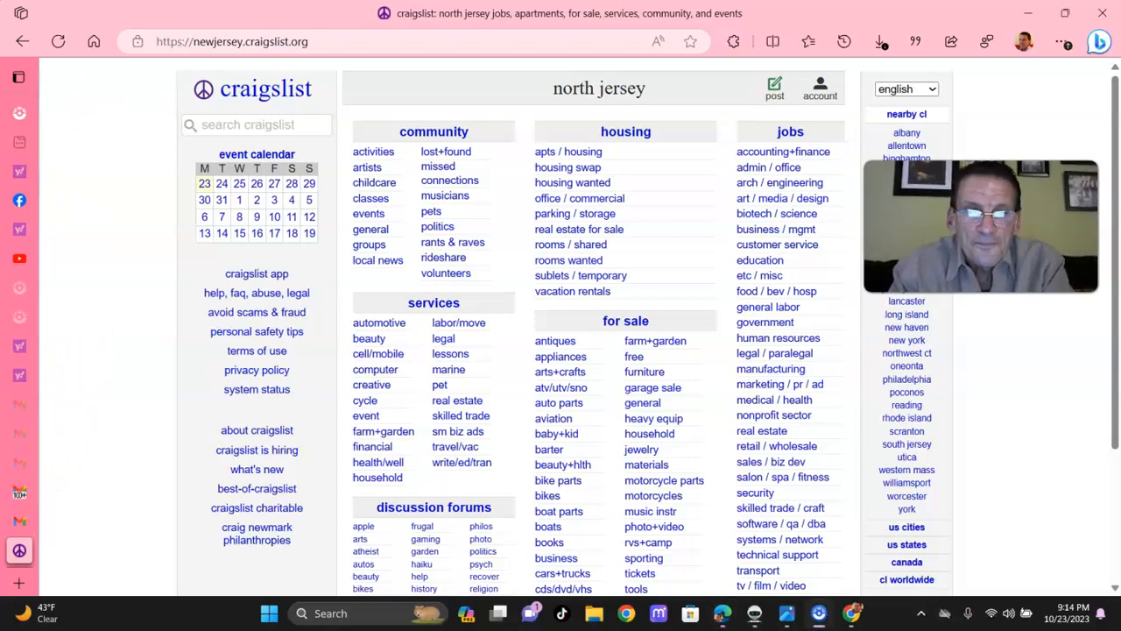